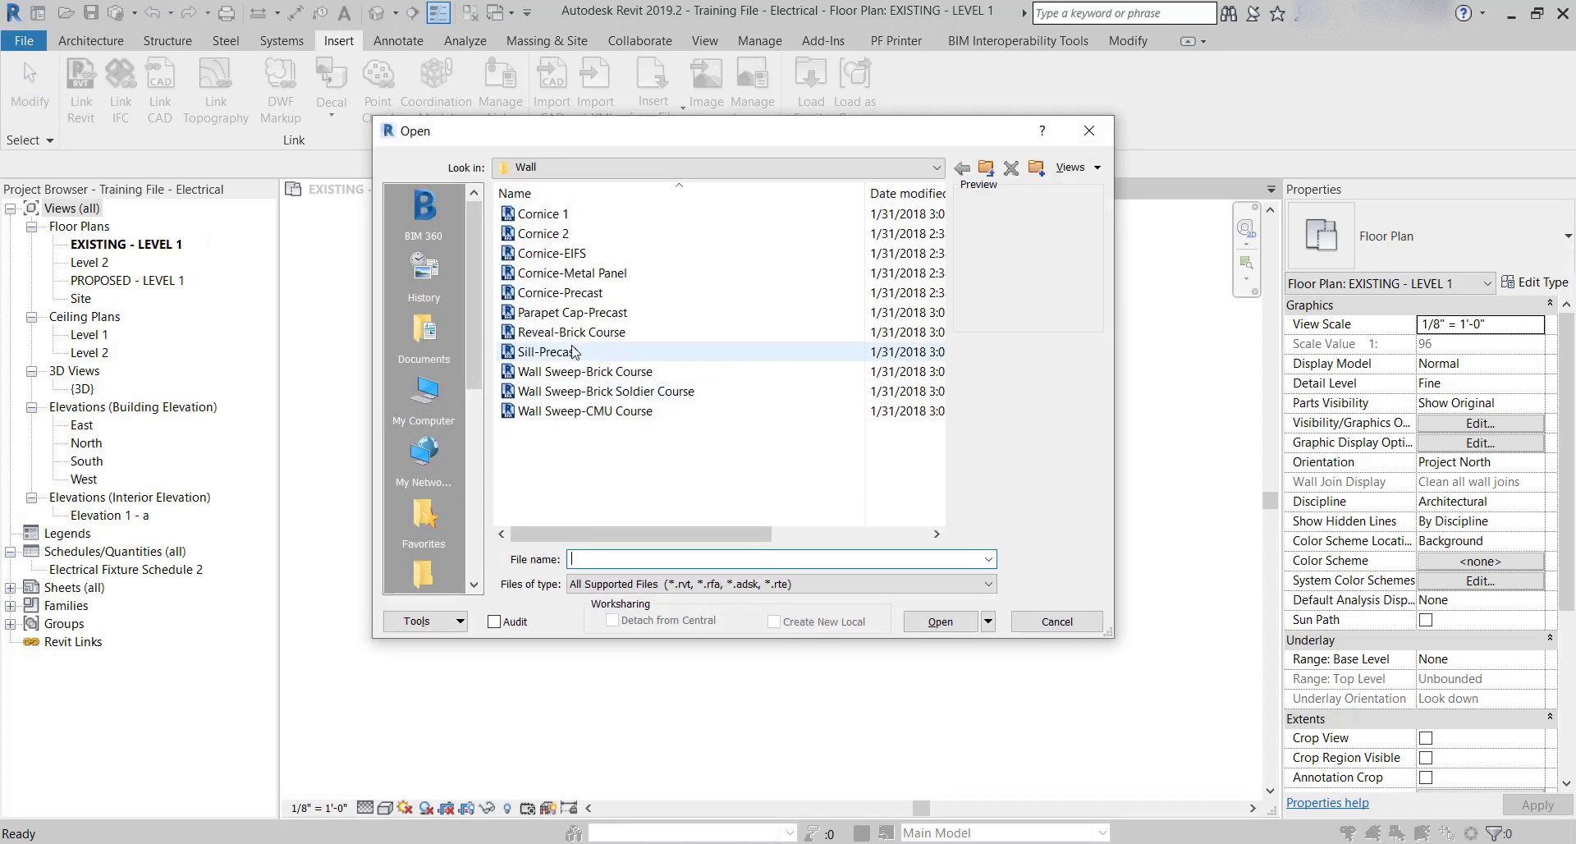
Open the Reveal-Brick Course profile family from the Wall folder of the US Imperial Profiles library
{"action": "left_click", "coordinate": [599, 169]}
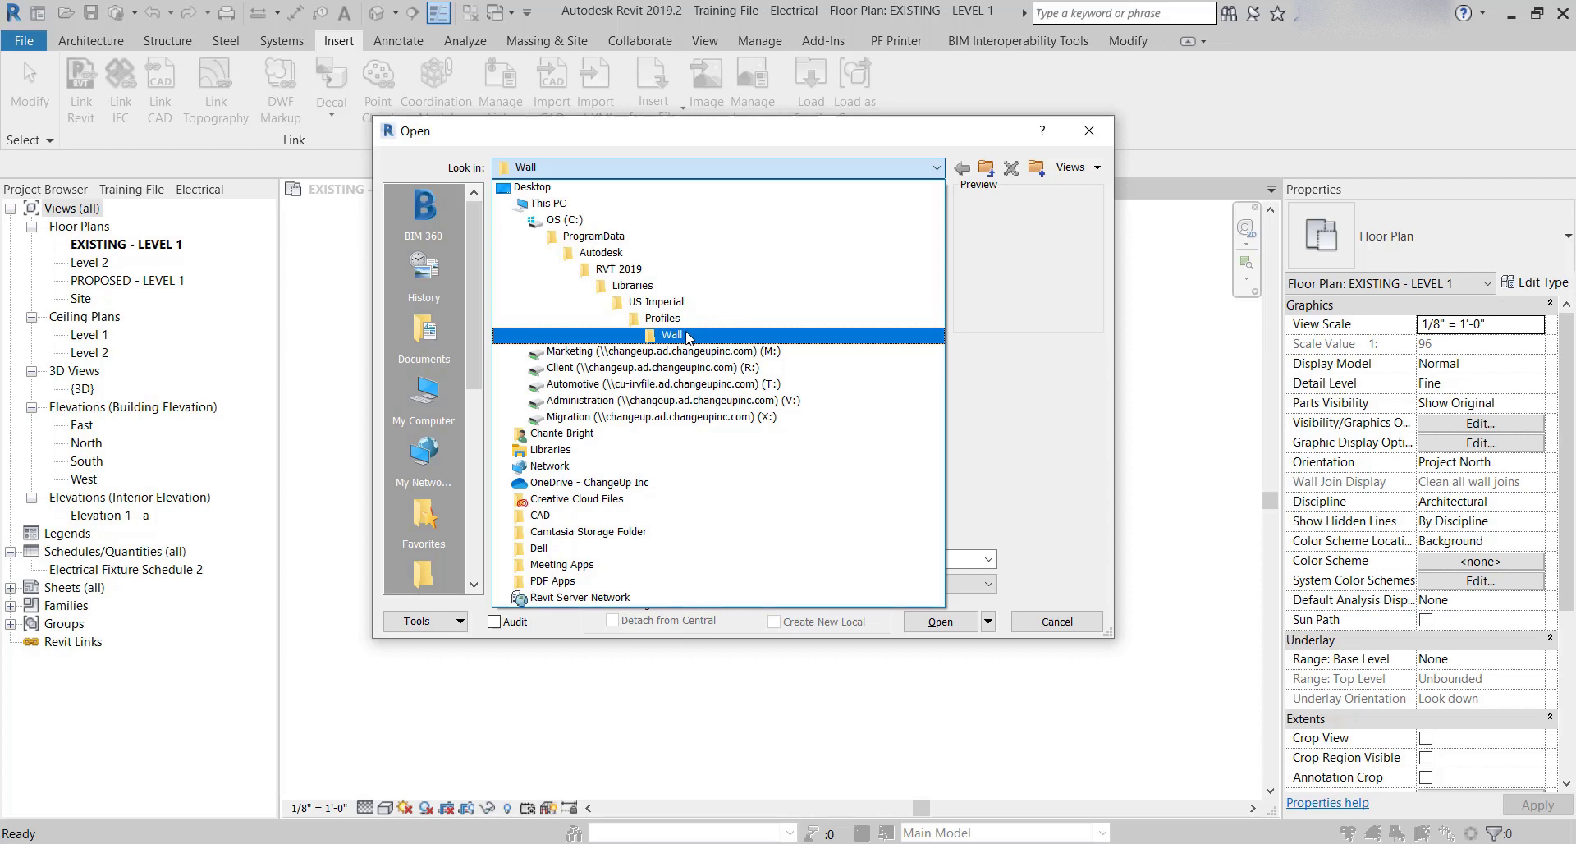
{"action": "left_click", "coordinate": [681, 325]}
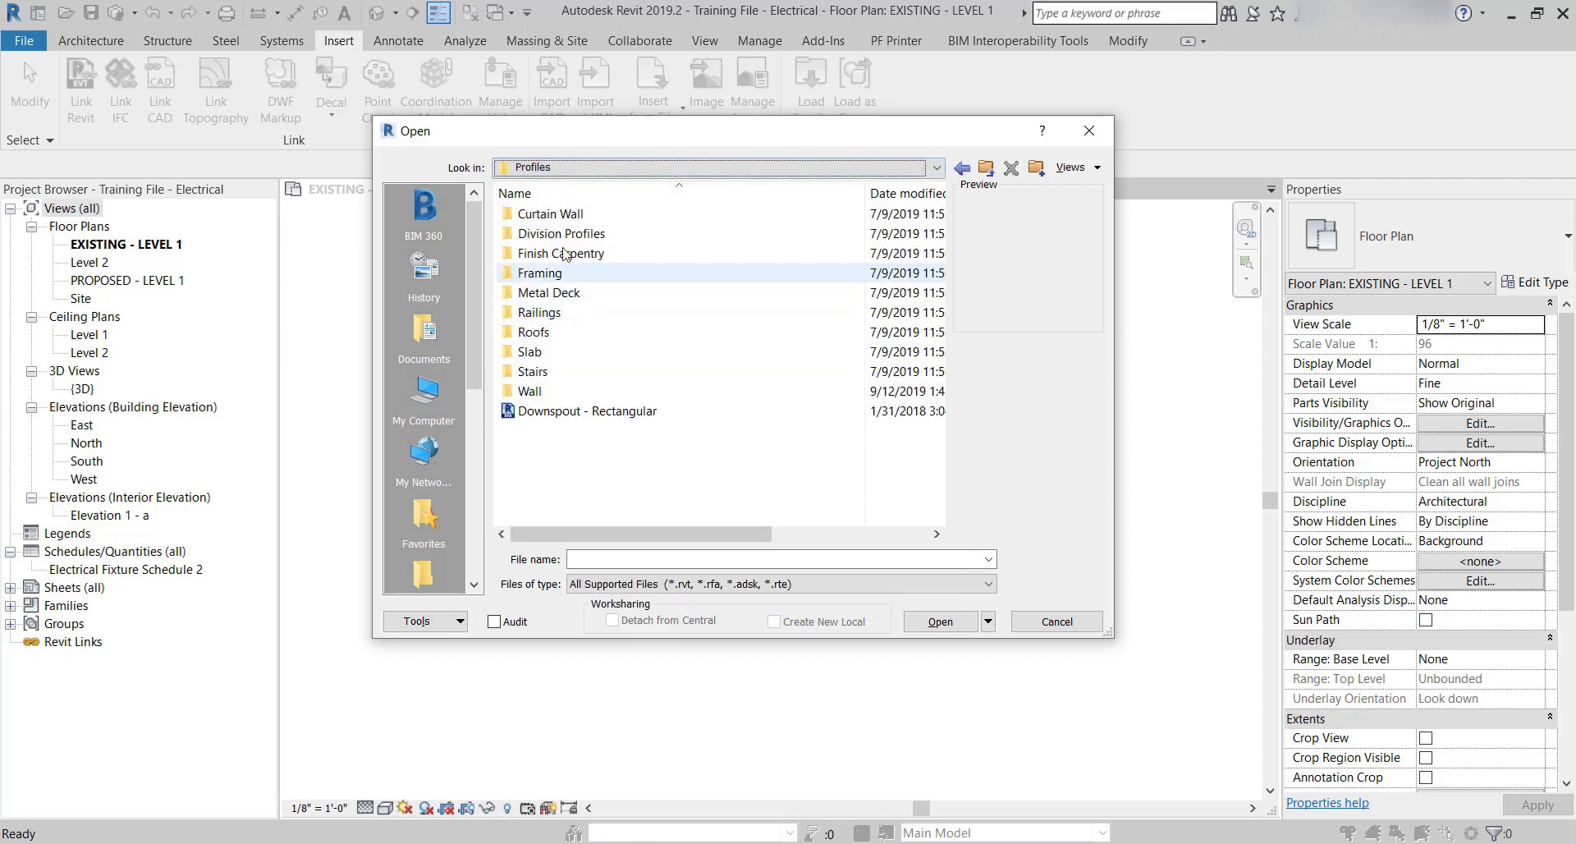
{"action": "double_click", "coordinate": [549, 391]}
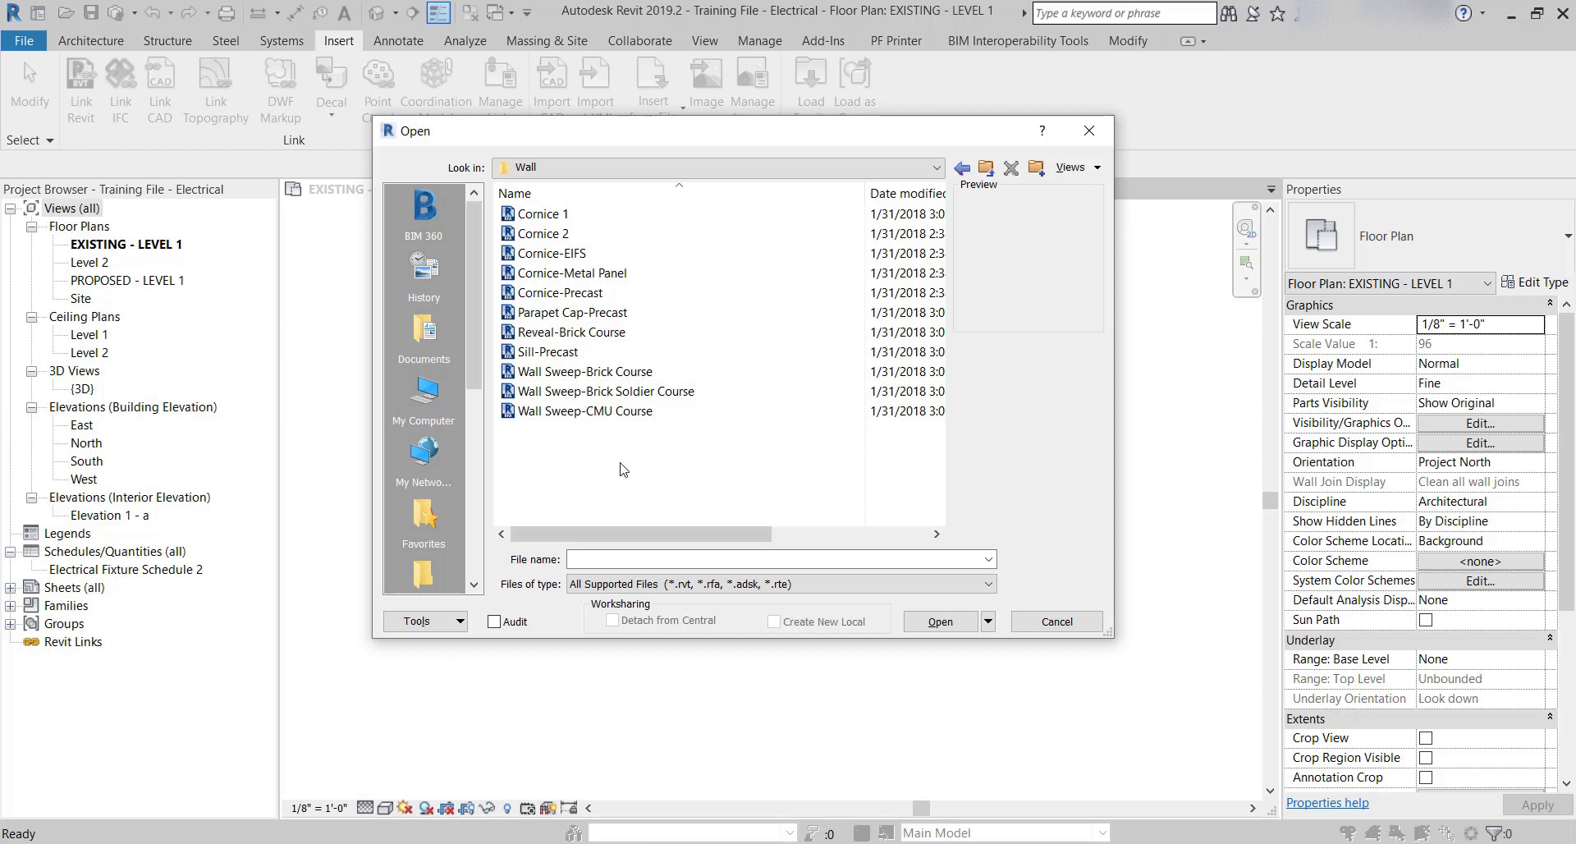
{"action": "left_click", "coordinate": [577, 340]}
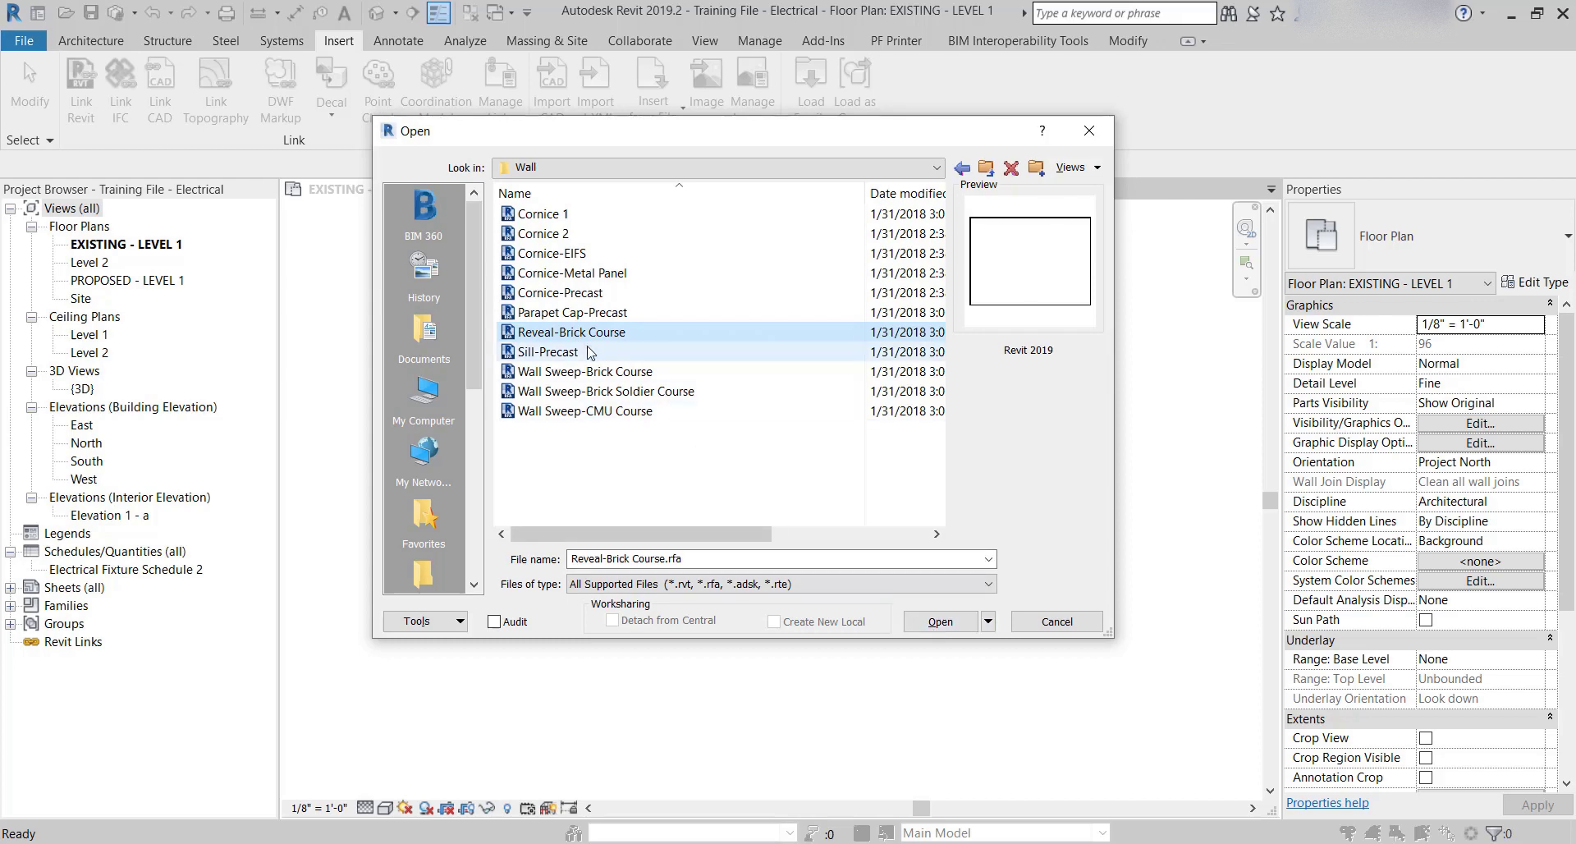
{"action": "left_click", "coordinate": [956, 624]}
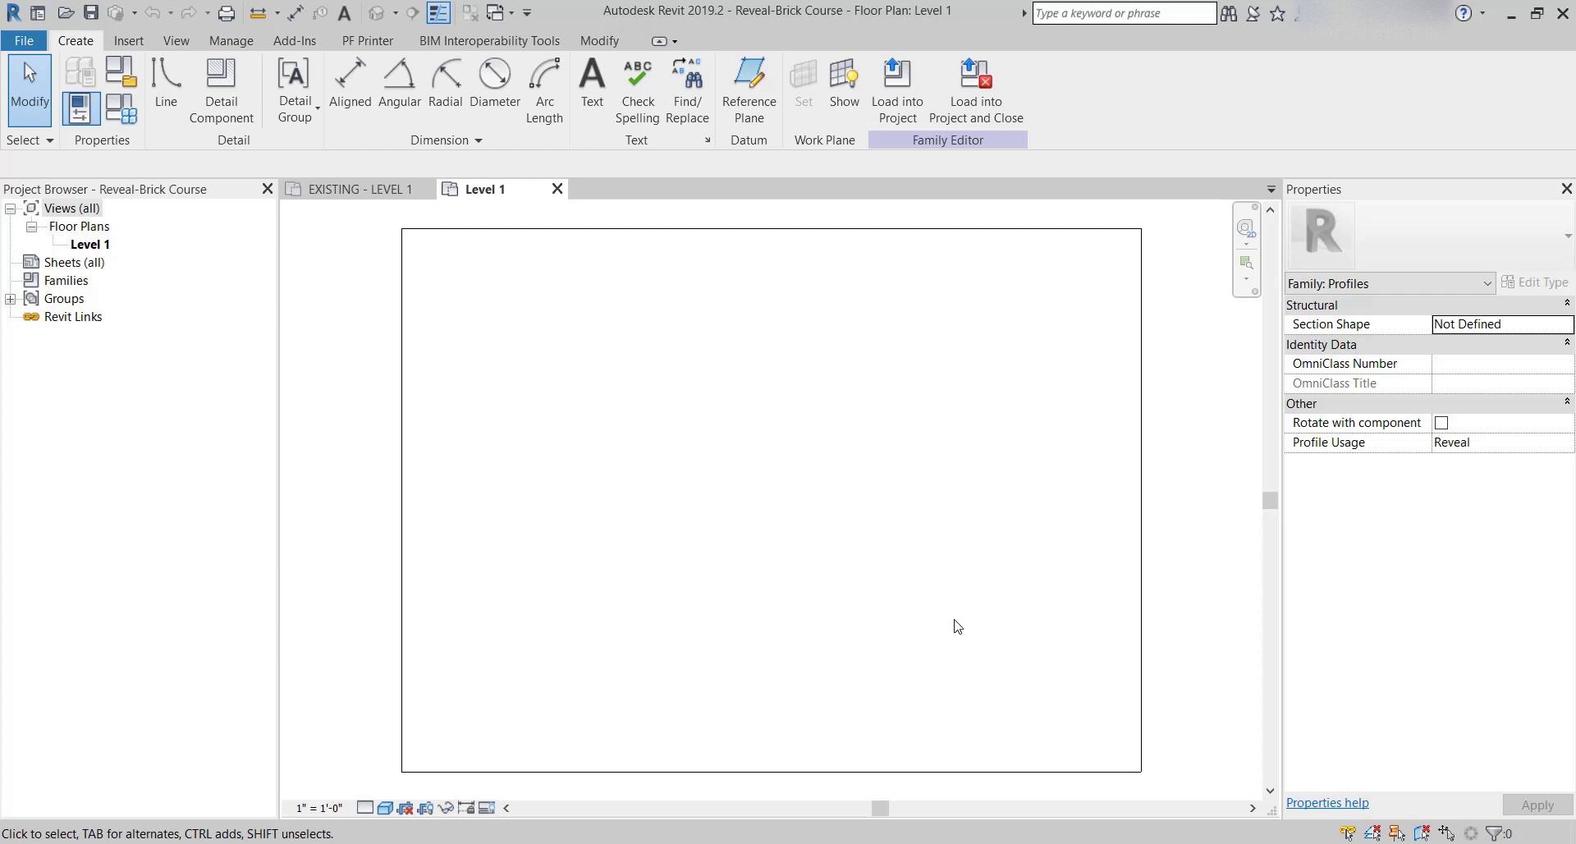
Save the open profile family as a new family named "Reveal-Triangle joint" in the Wall folder
{"action": "scroll", "coordinate": [815, 611], "scroll_direction": "down", "scroll_amount": 3}
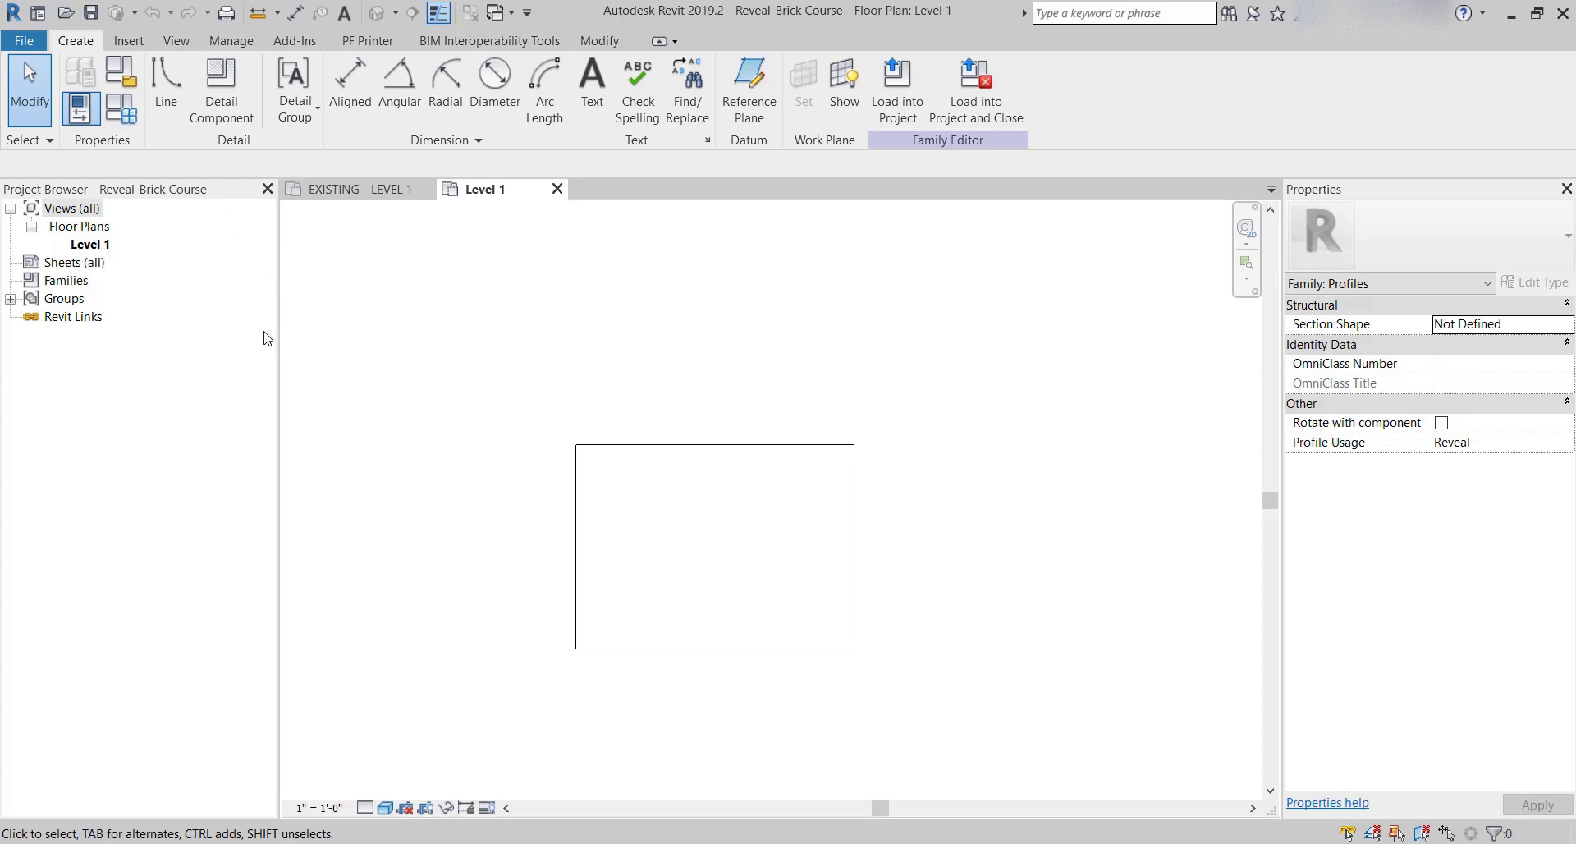
{"action": "left_click", "coordinate": [167, 88]}
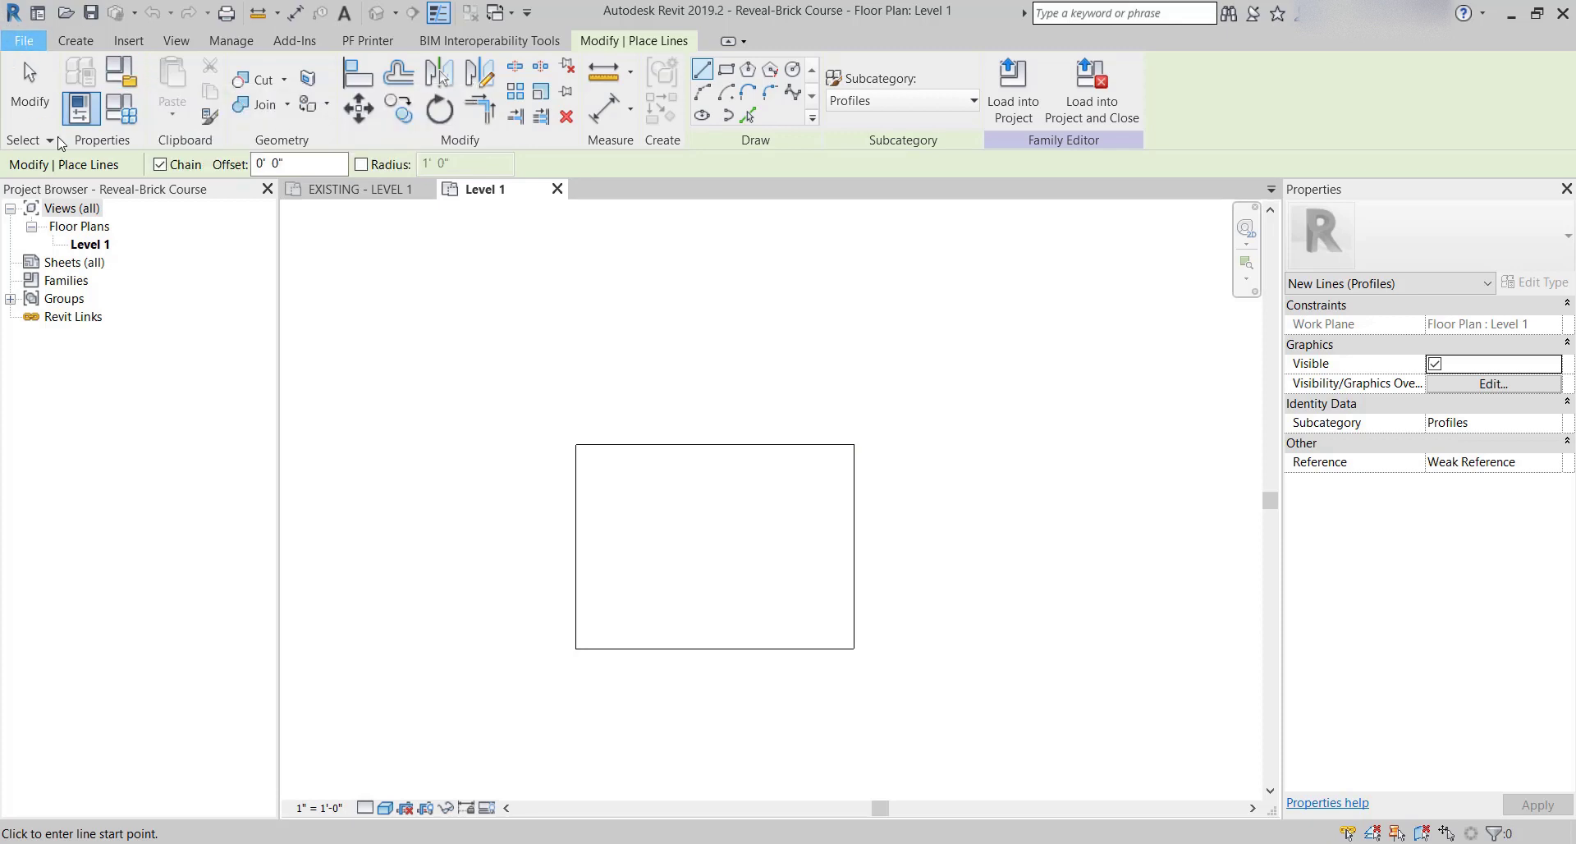
{"action": "key", "text": "alt+f"}
{"action": "mouse_move", "coordinate": [135, 318]}
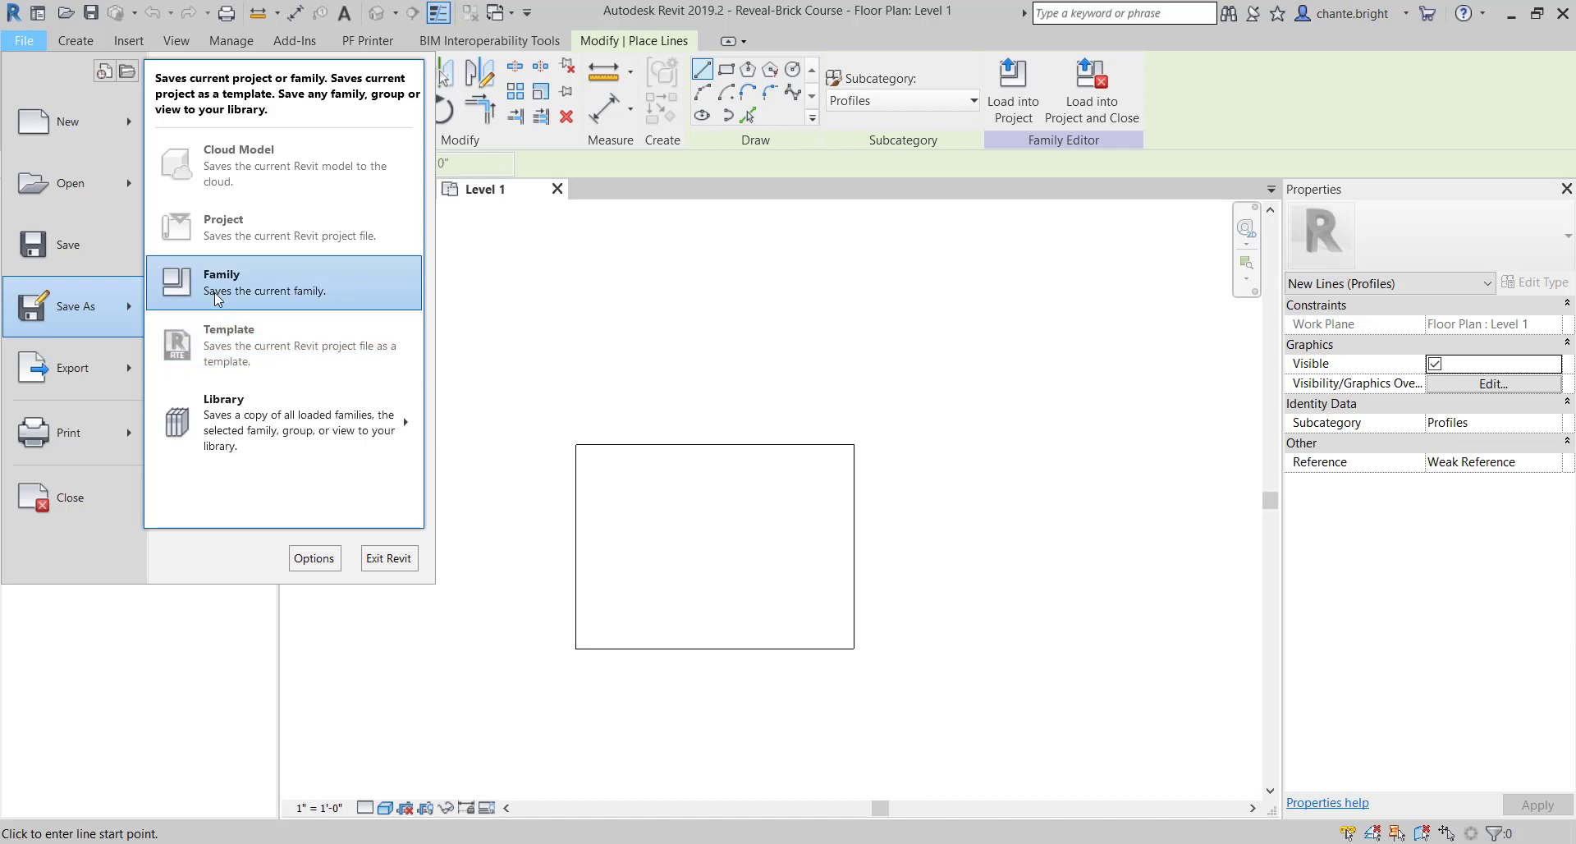
{"action": "key", "text": "Escape"}
{"action": "key", "text": "Escape"}
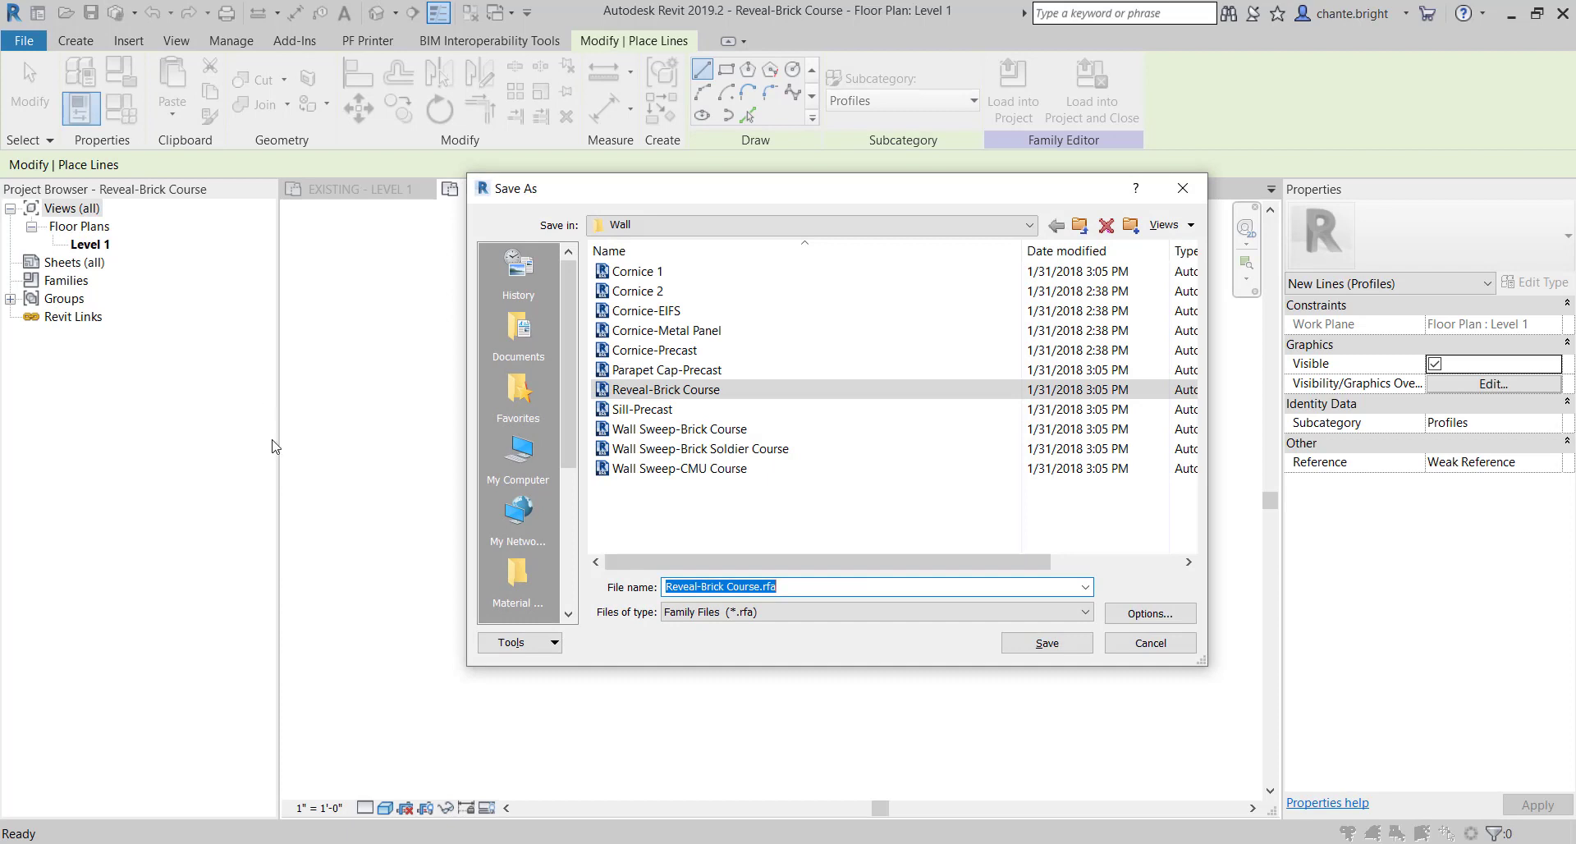
{"action": "left_click", "coordinate": [756, 586]}
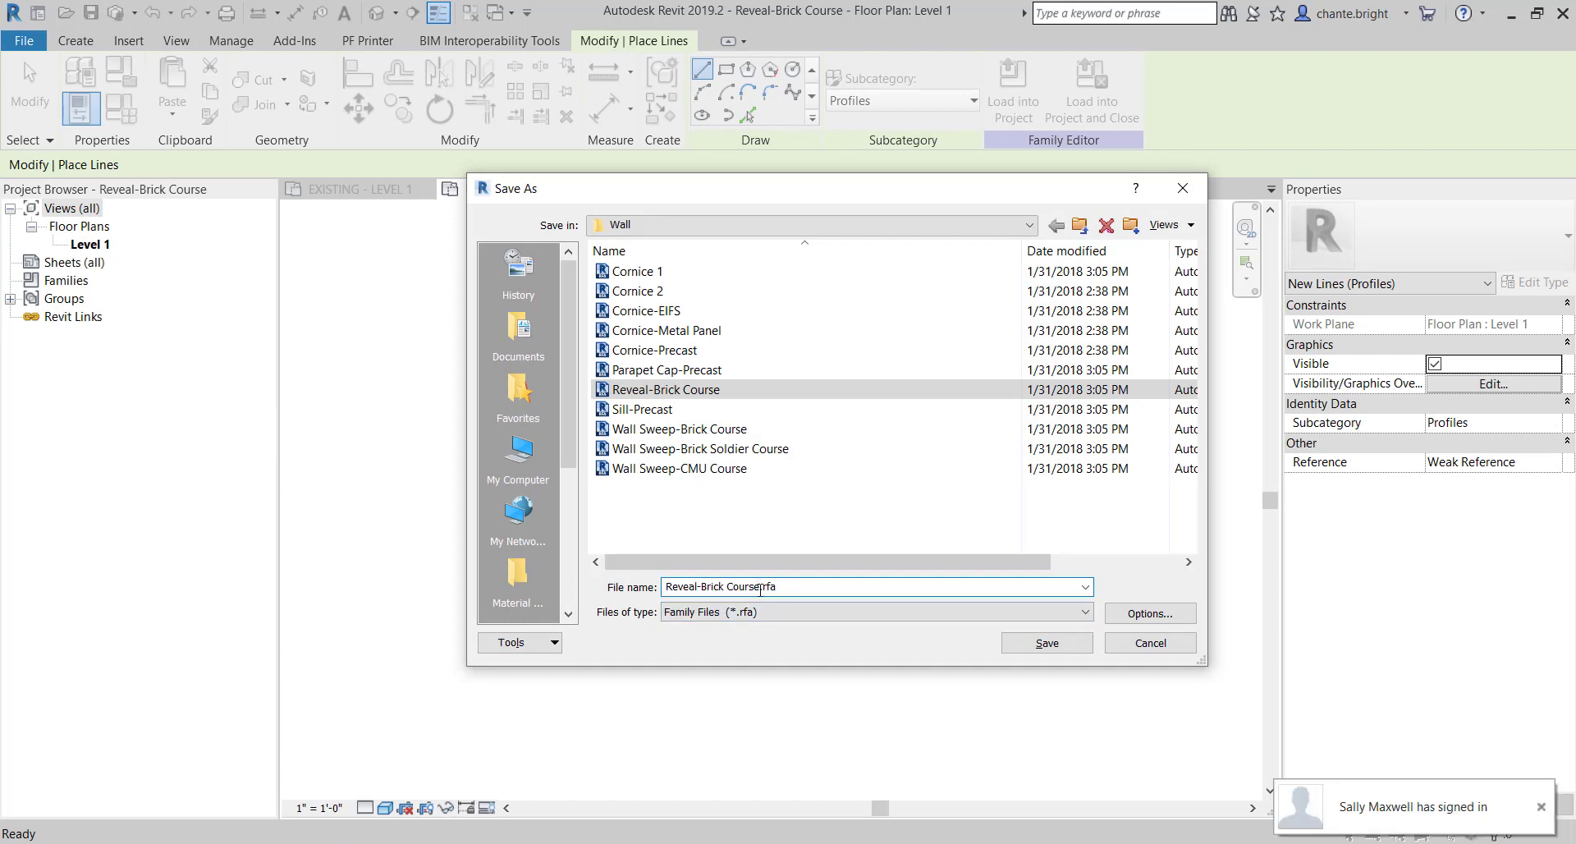
{"action": "key", "text": "BackSpace"}
{"action": "key", "text": "BackSpace"}
{"action": "key", "text": "BackSpace"}
{"action": "key", "text": "BackSpace"}
{"action": "key", "text": "BackSpace"}
{"action": "key", "text": "BackSpace"}
{"action": "key", "text": "BackSpace"}
{"action": "key", "text": "BackSpace"}
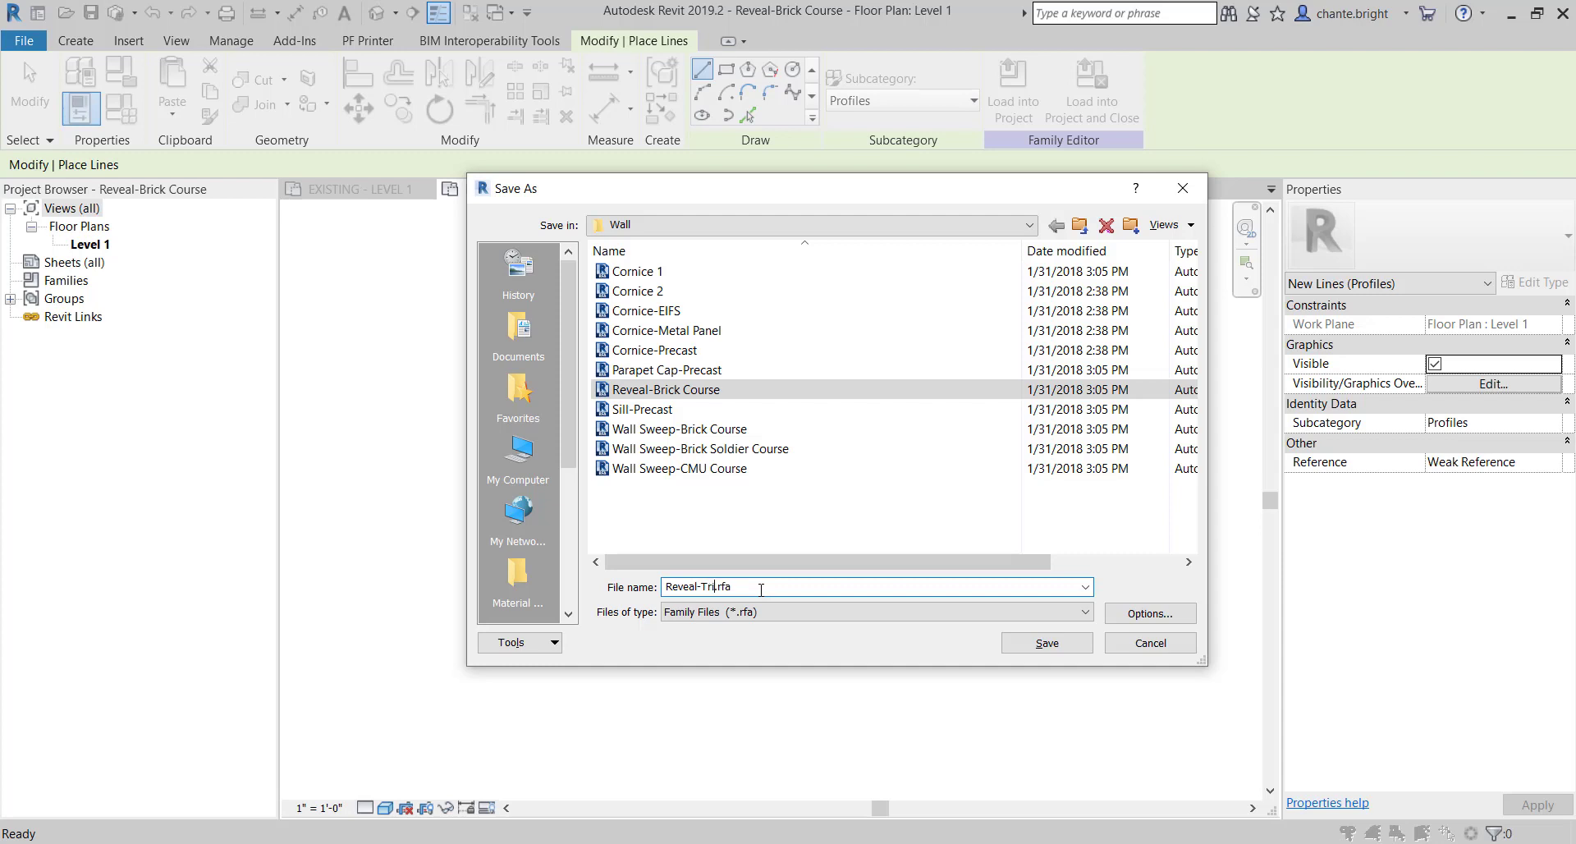
{"action": "type", "text": "Triang"}
{"action": "type", "text": "le joint"}
{"action": "key", "text": "Return"}
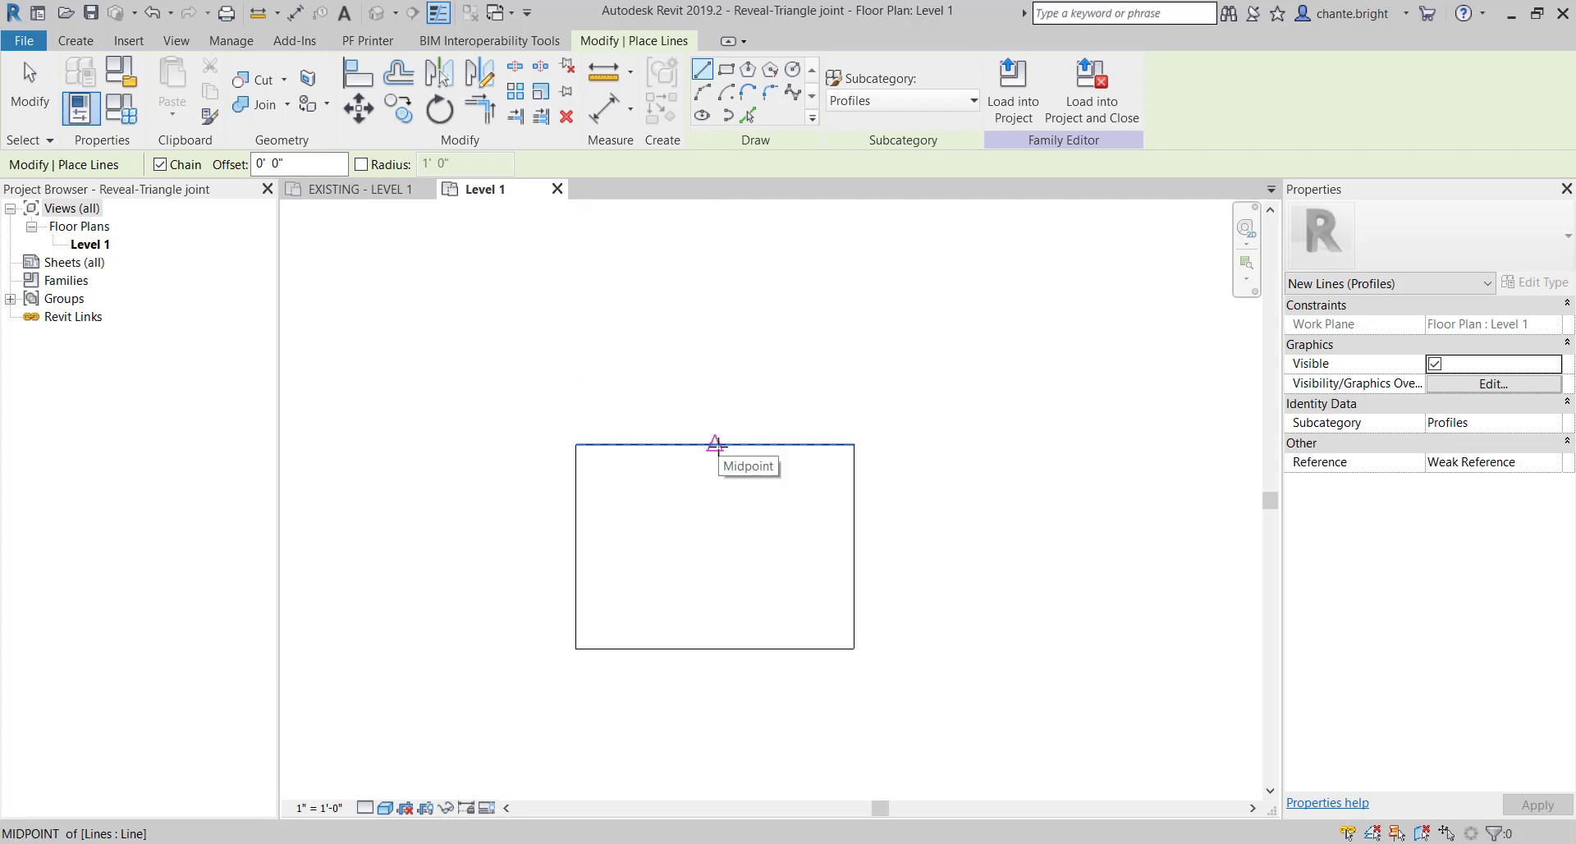
Draw a vertical centre line from the midpoint of the rectangle's top edge down past its bottom edge
{"action": "left_click", "coordinate": [715, 444]}
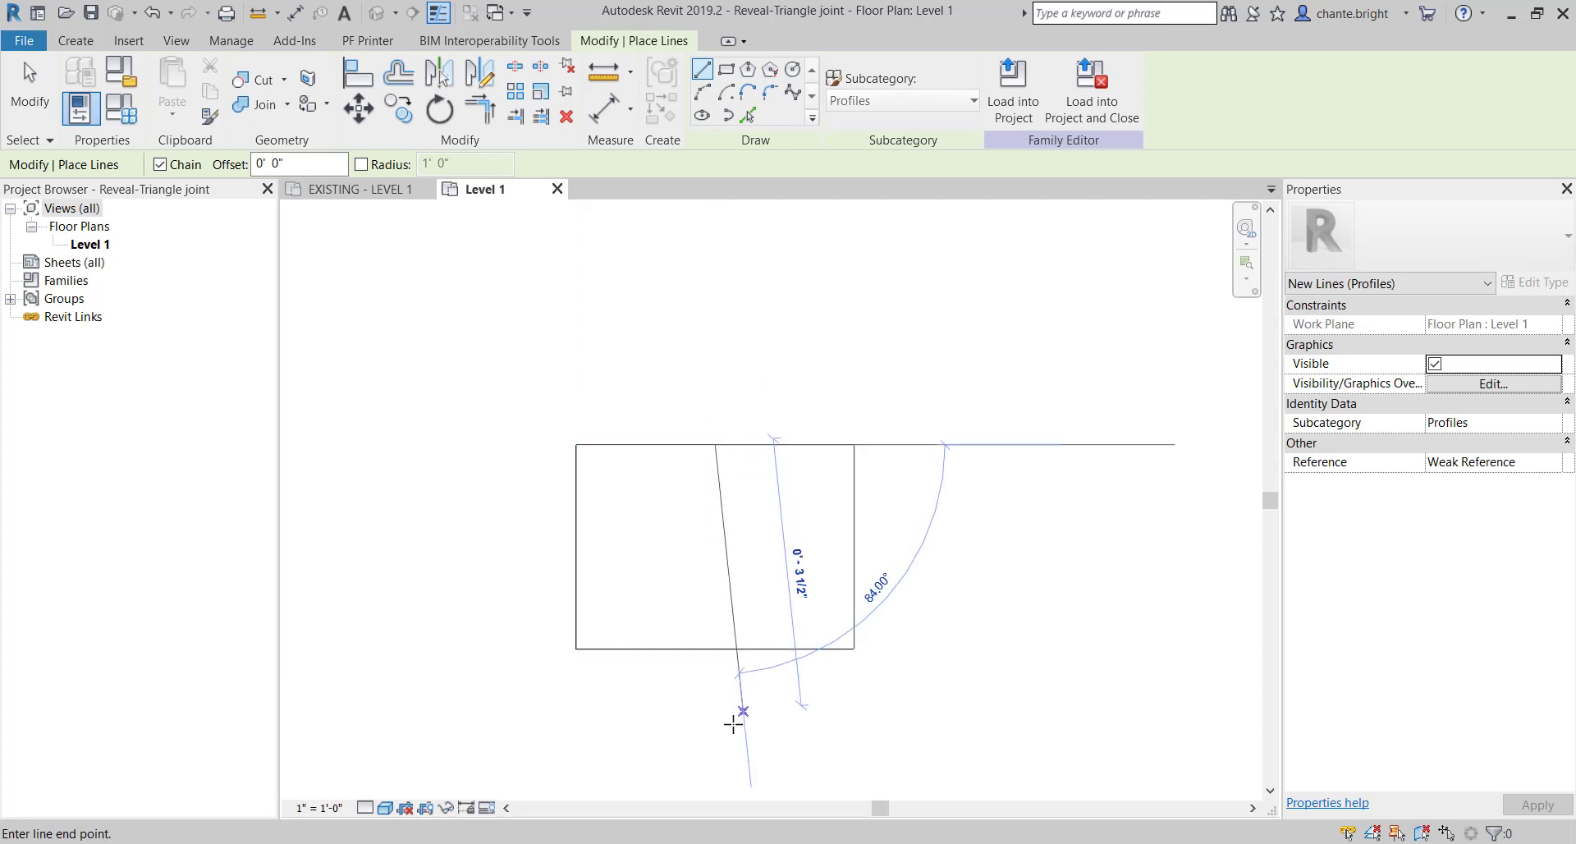
{"action": "left_click", "coordinate": [710, 730]}
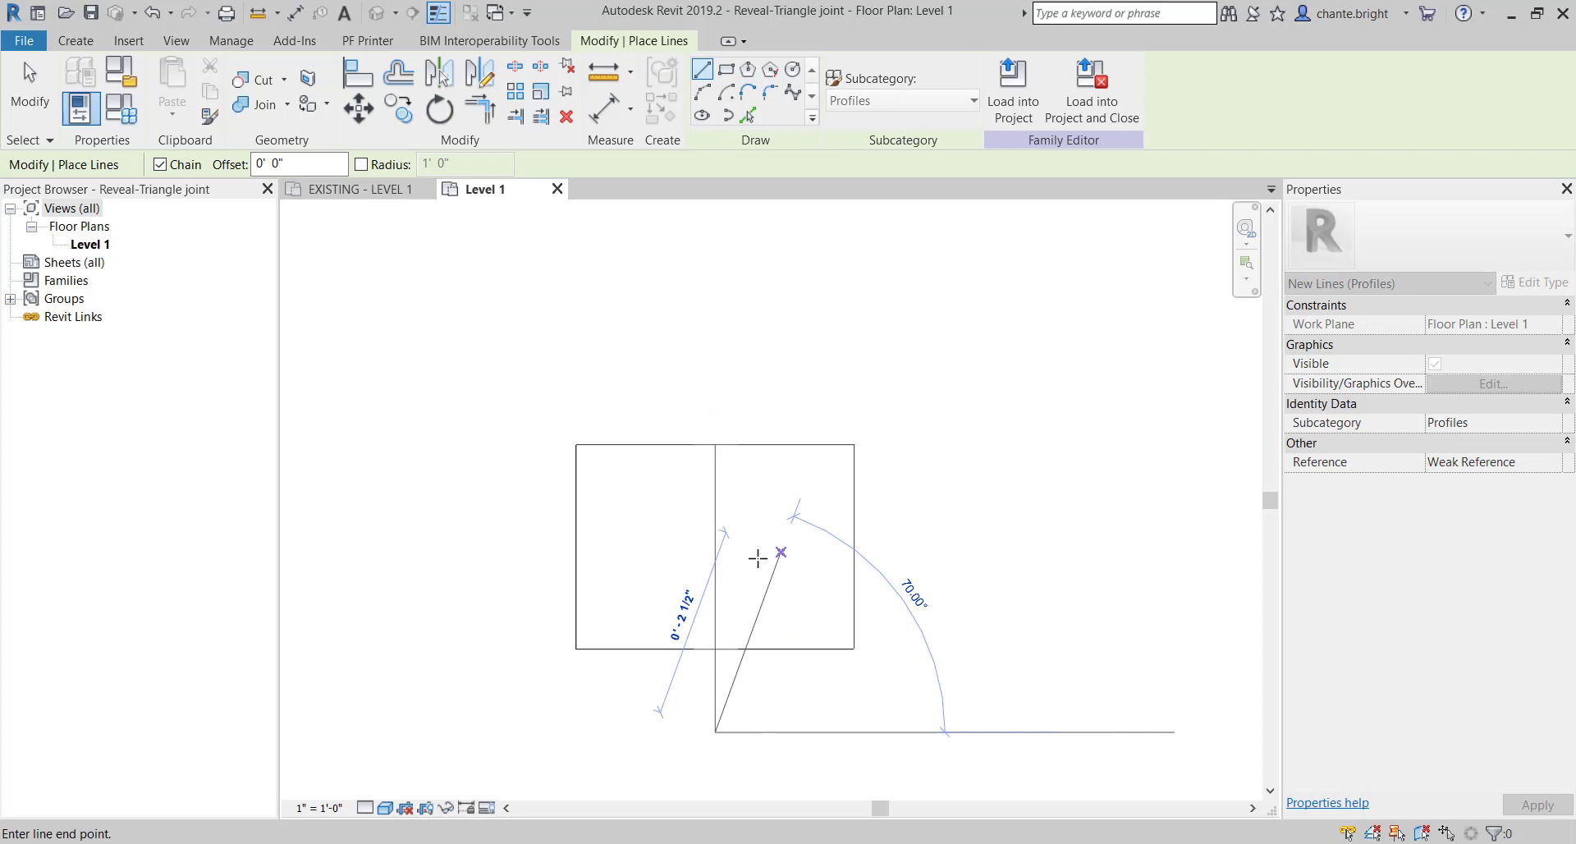
{"action": "right_click", "coordinate": [701, 669]}
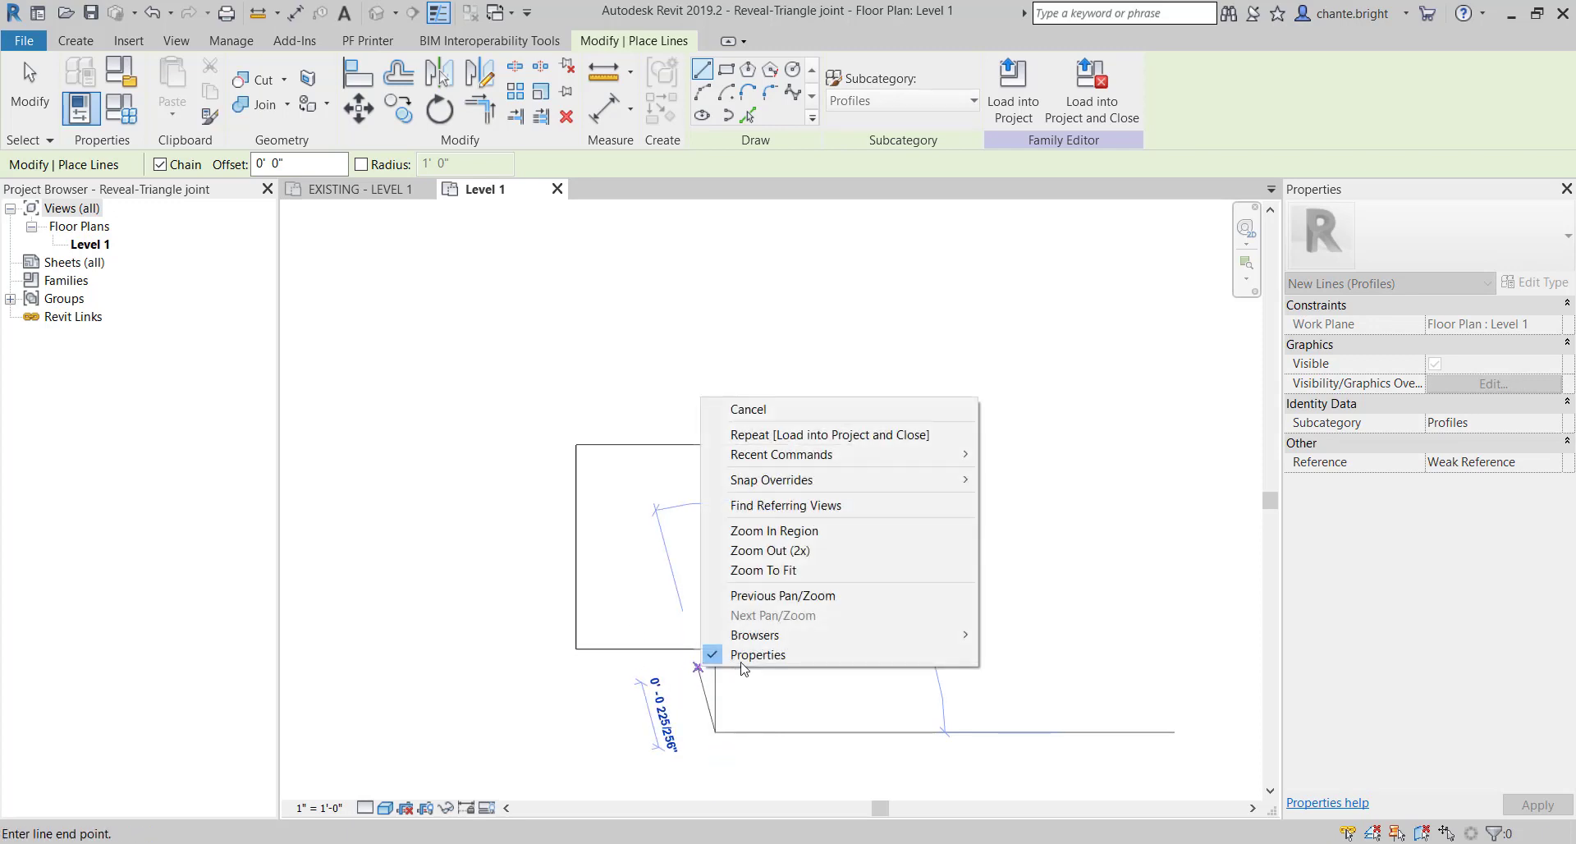
{"action": "left_click", "coordinate": [739, 408]}
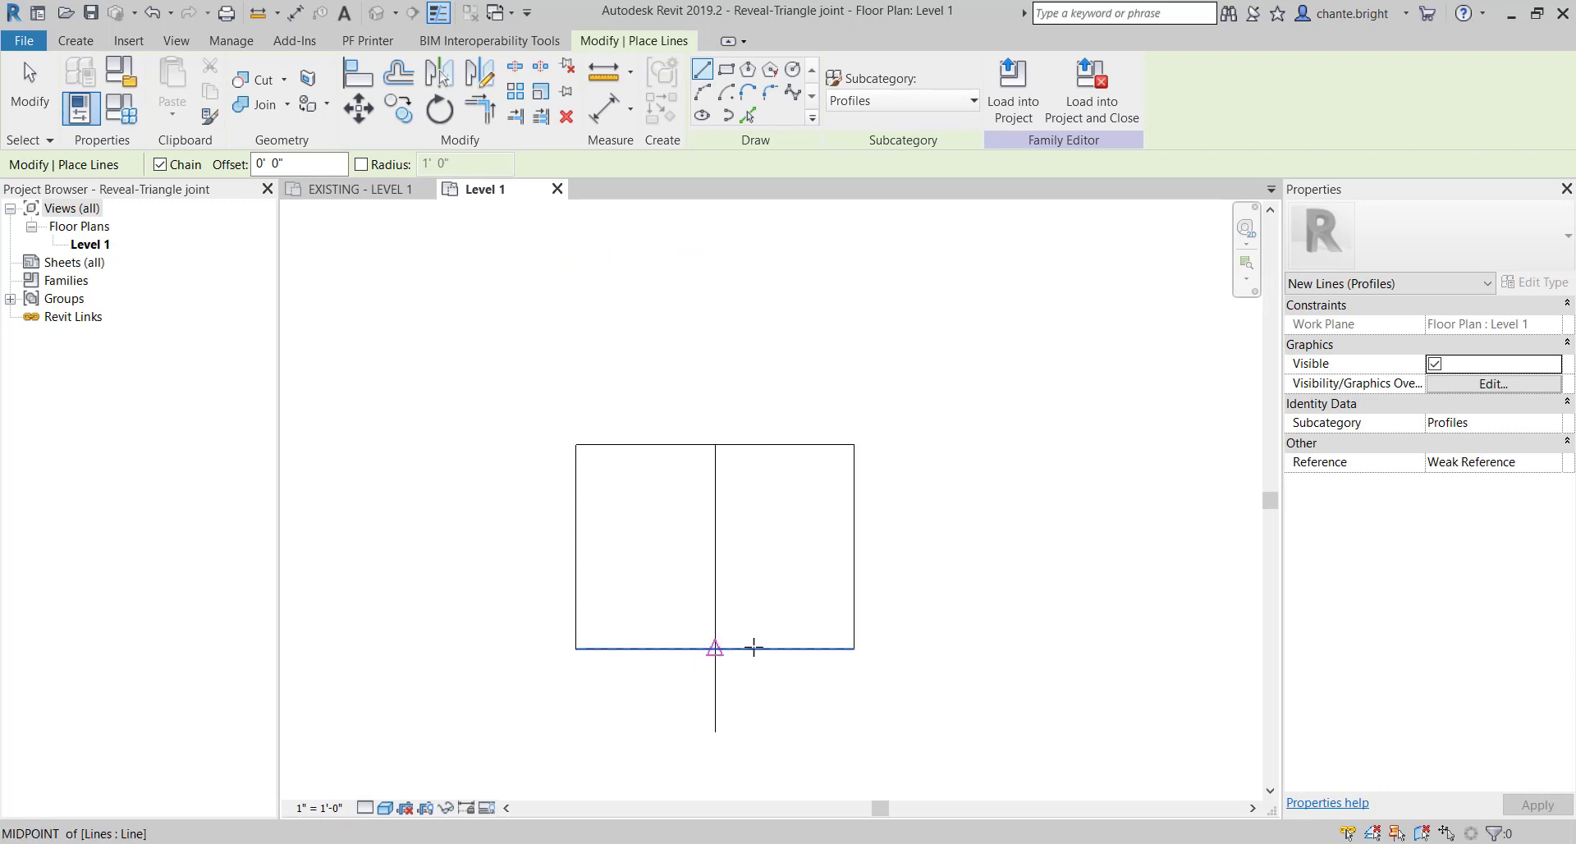
Offset a copy of the rectangle's bottom edge 1/2" upward into the profile
{"action": "left_click", "coordinate": [398, 78]}
{"action": "left_click", "coordinate": [271, 160]}
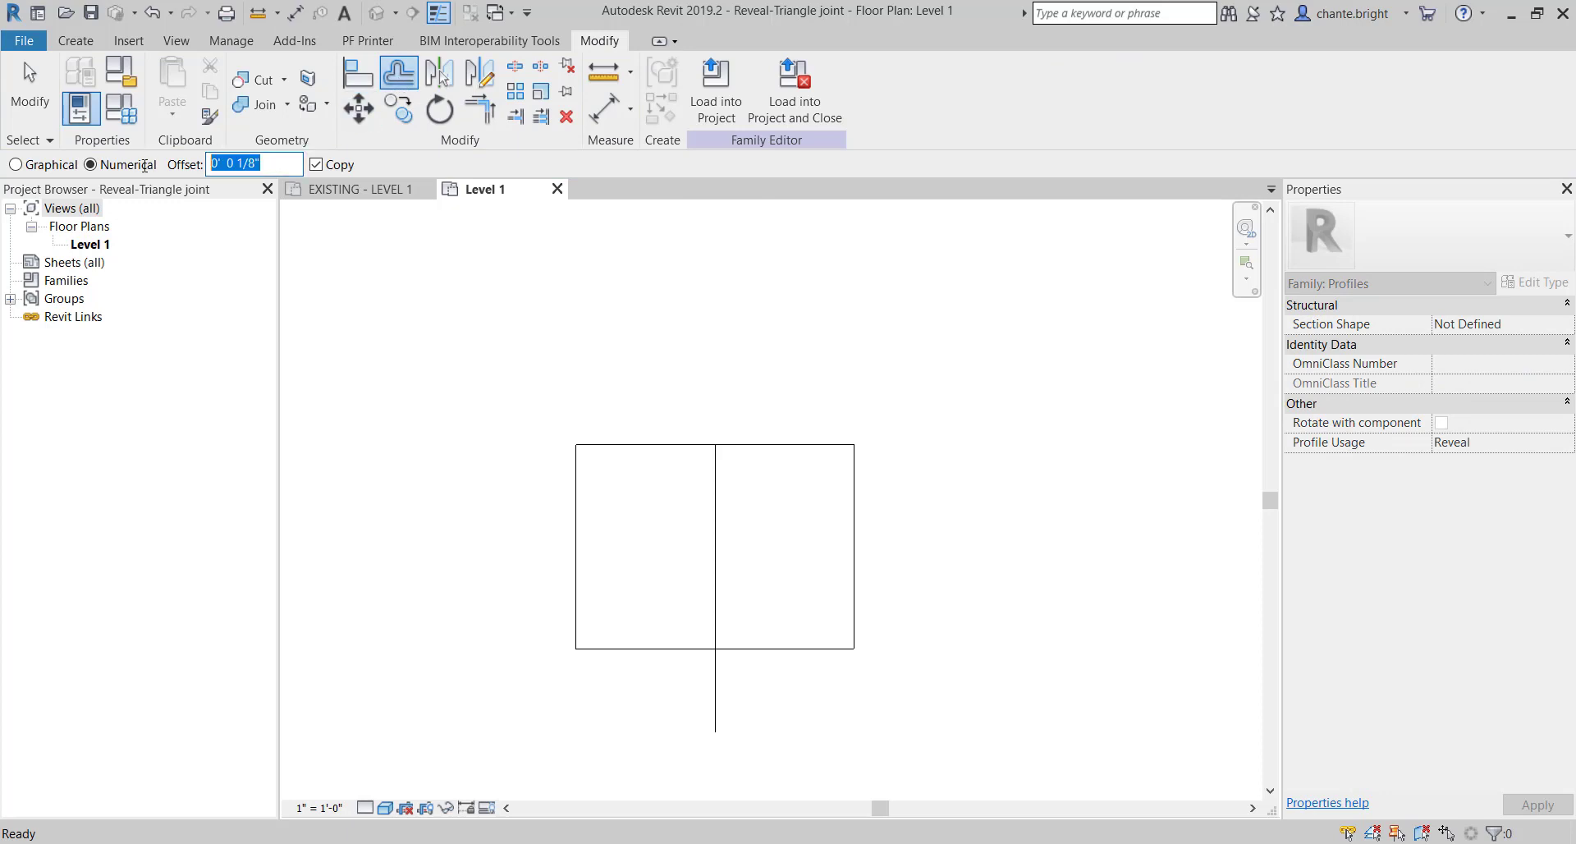
{"action": "type", "text": "1/4"}
{"action": "key", "text": "Return"}
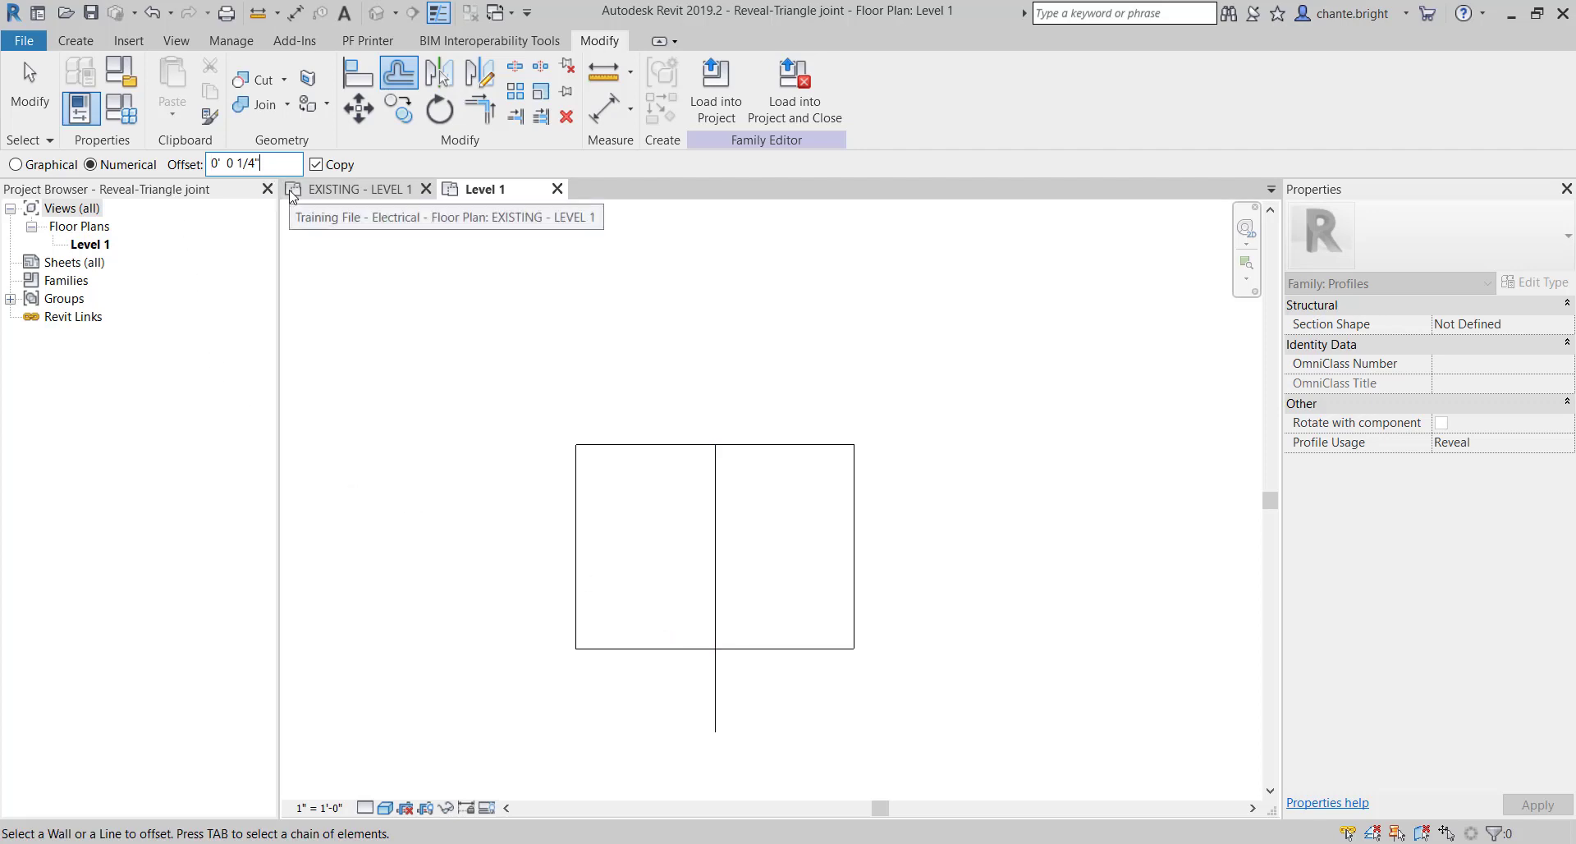
{"action": "key", "text": "BackSpace"}
{"action": "type", "text": "2"}
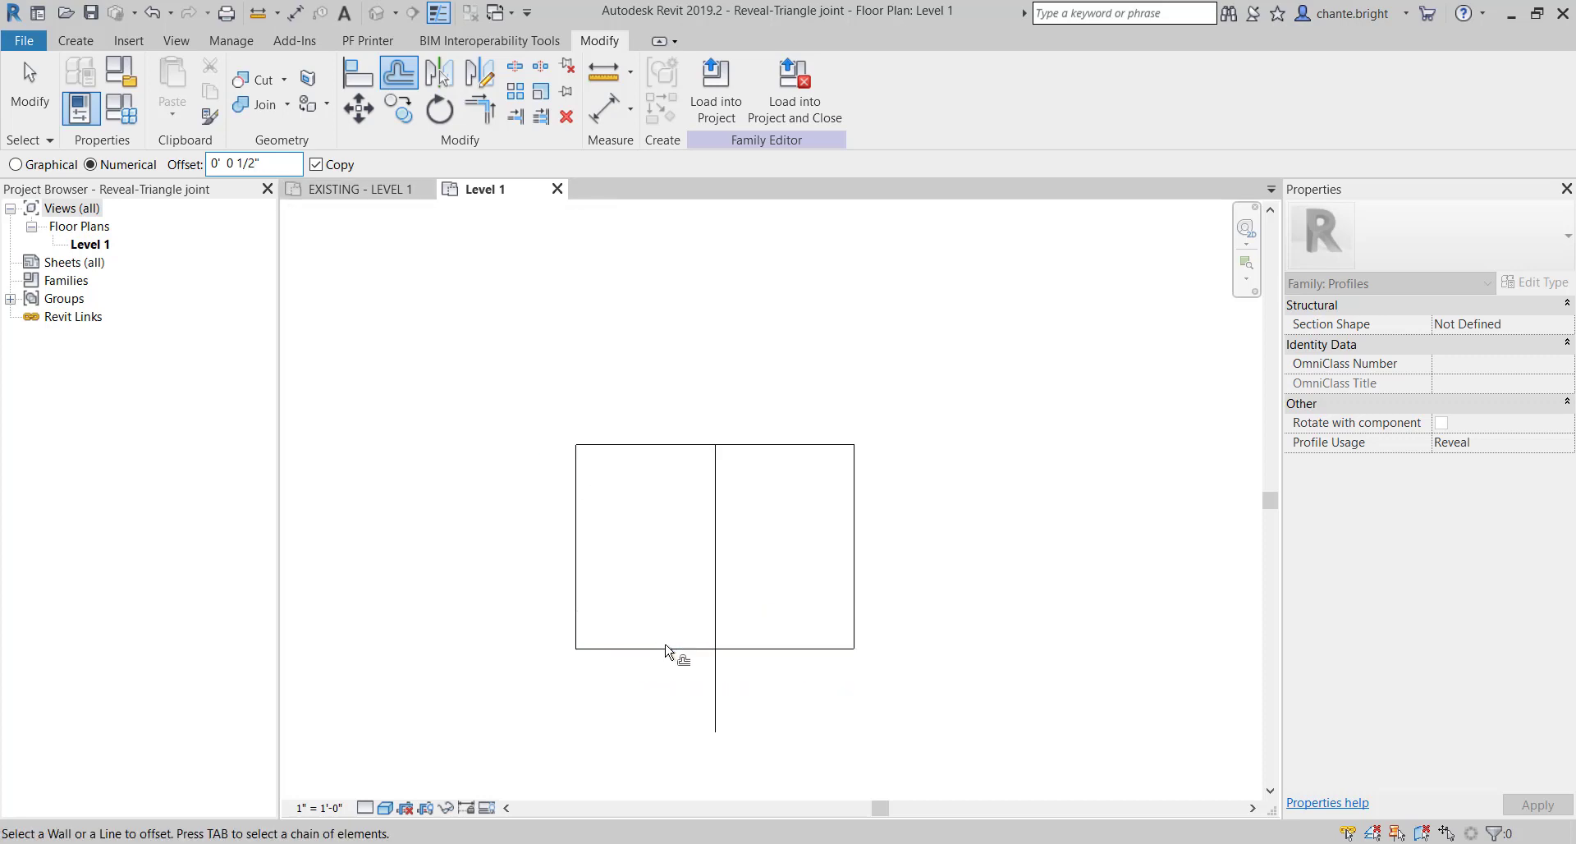
{"action": "left_click", "coordinate": [669, 650]}
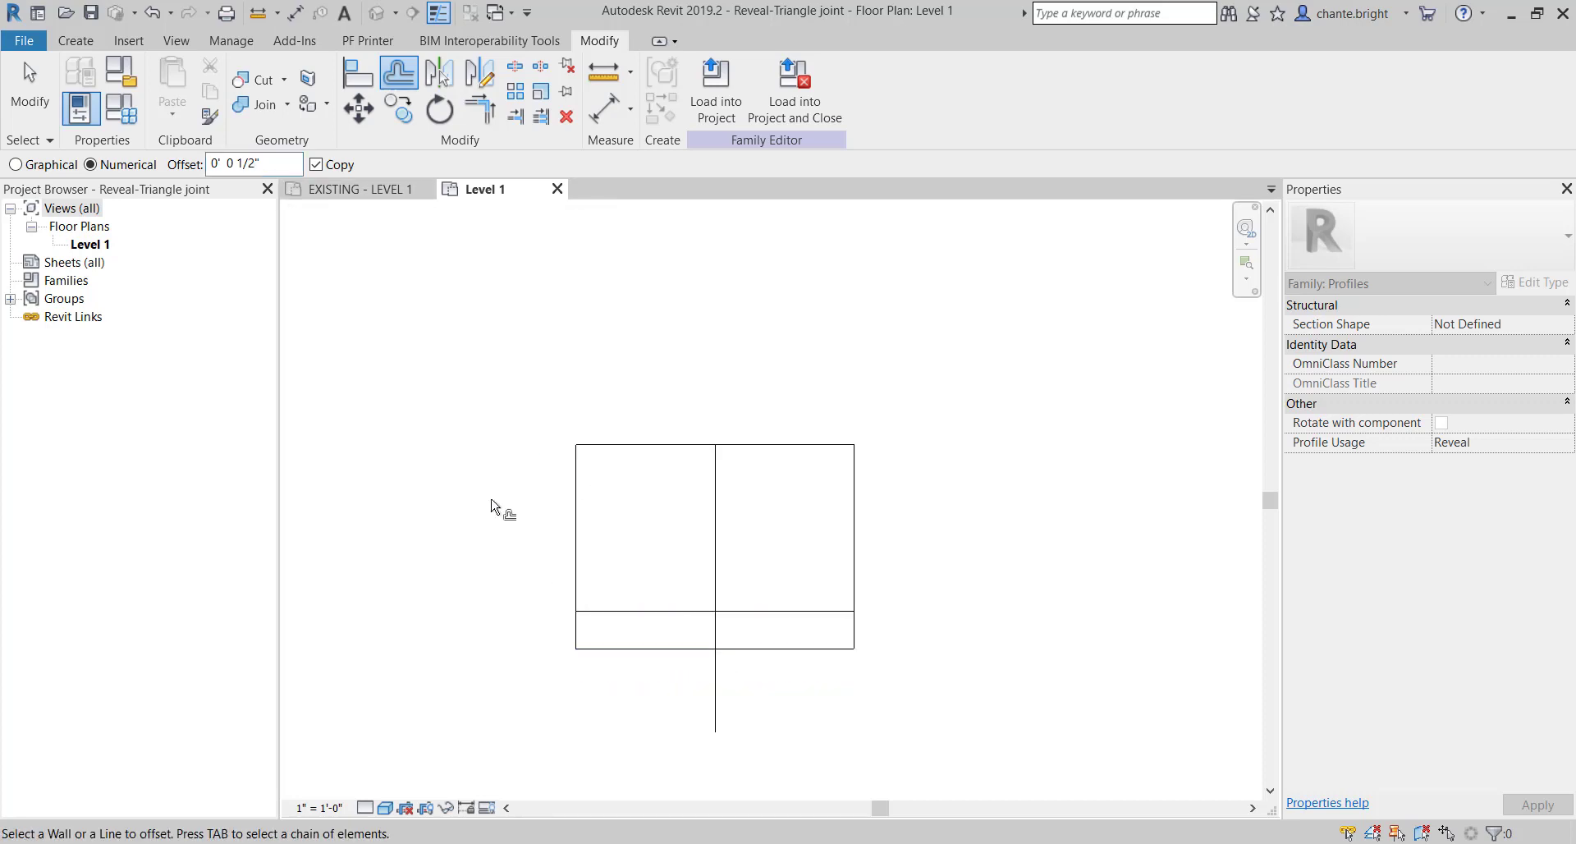
{"action": "right_click", "coordinate": [472, 445]}
{"action": "left_click", "coordinate": [517, 458]}
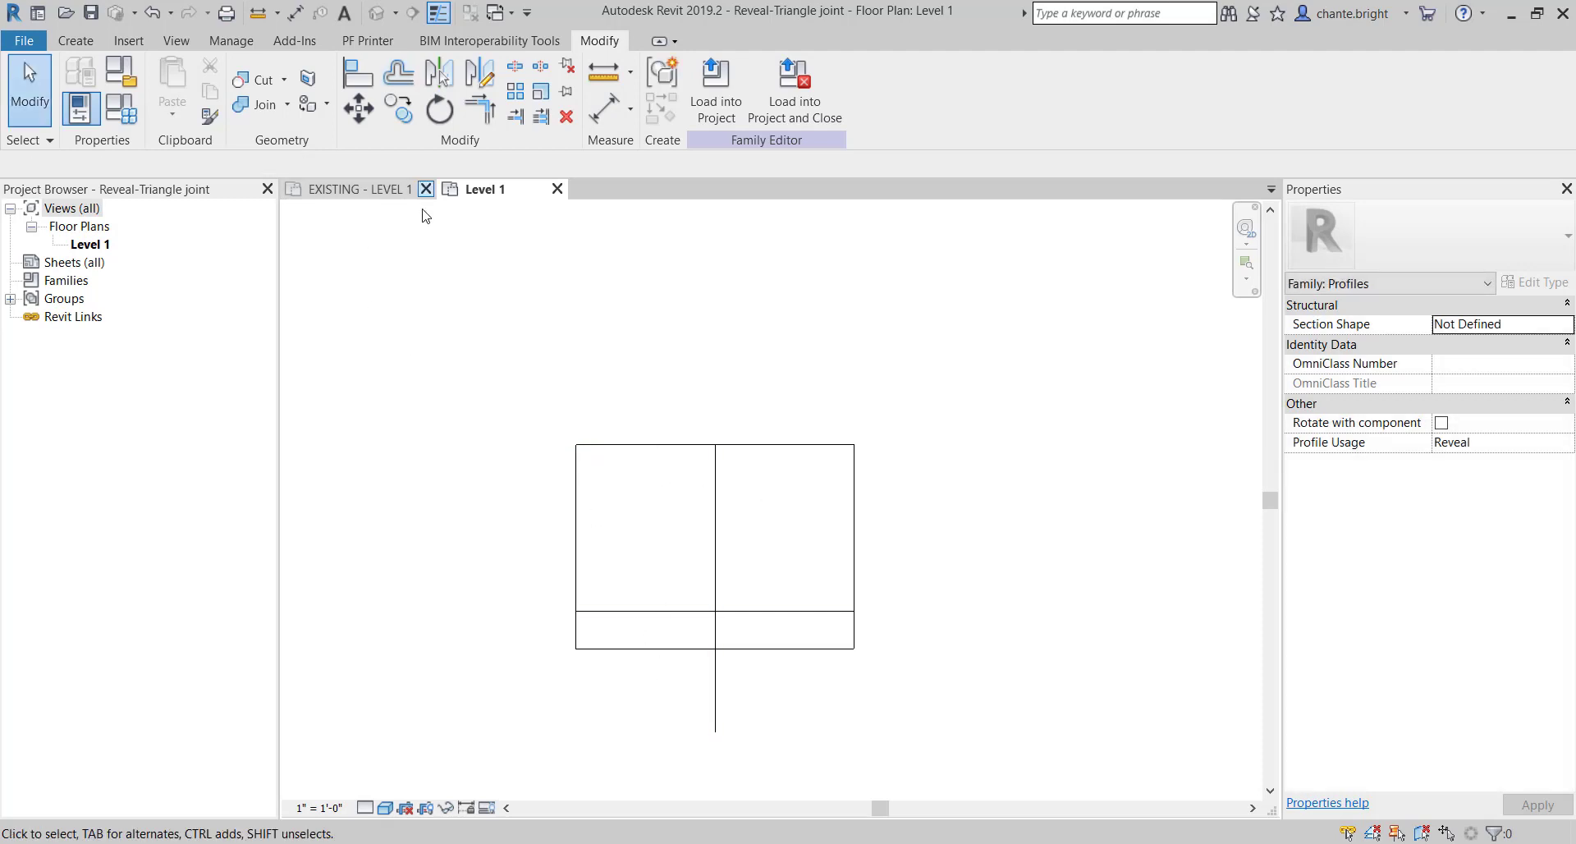
{"action": "right_click", "coordinate": [602, 548]}
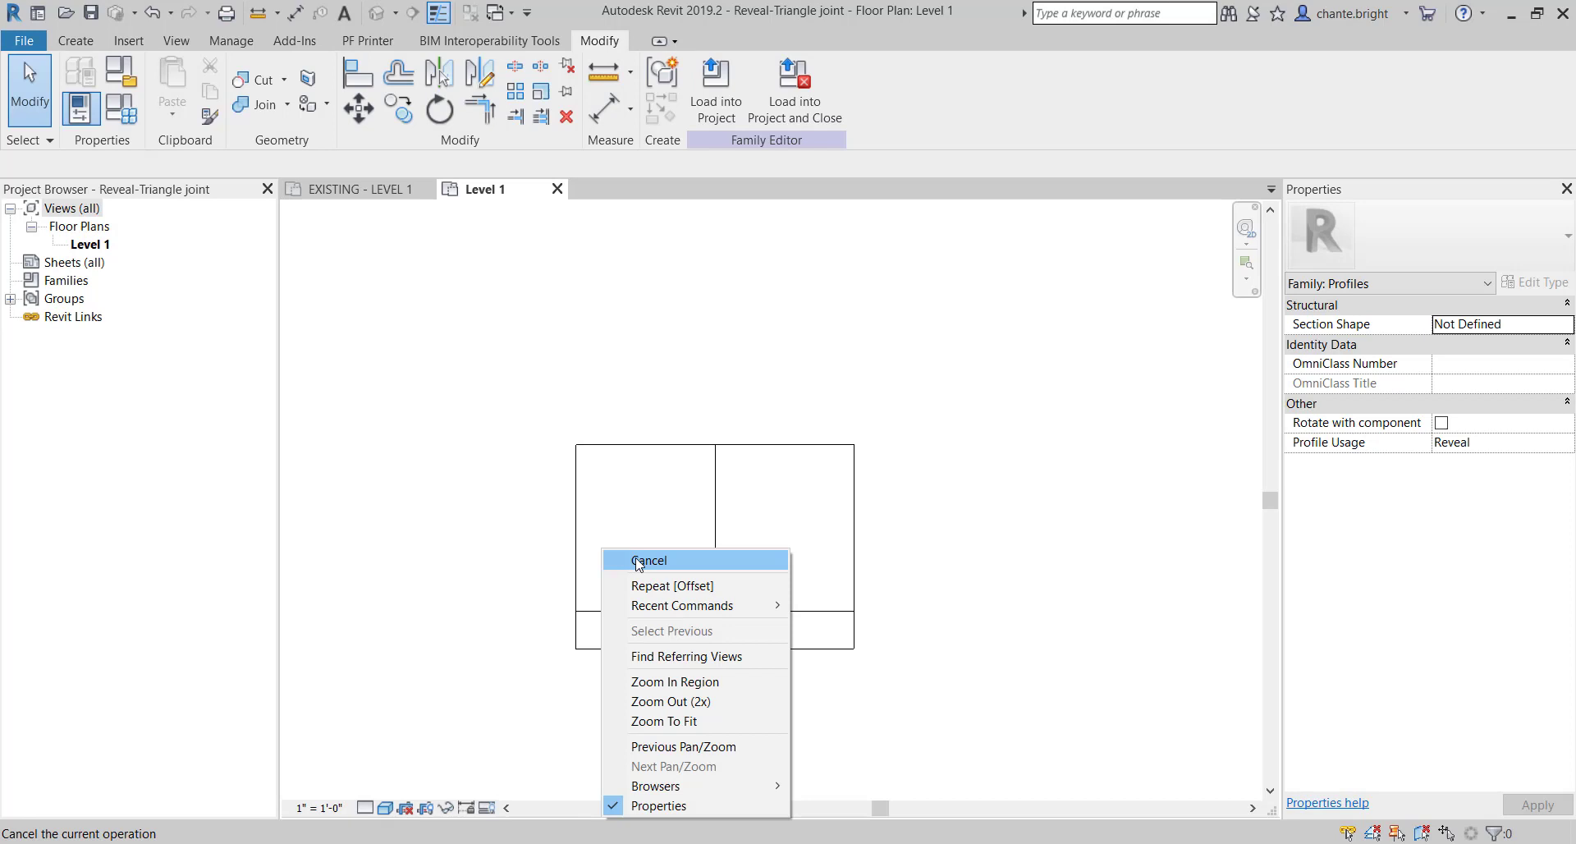
{"action": "left_click", "coordinate": [470, 480]}
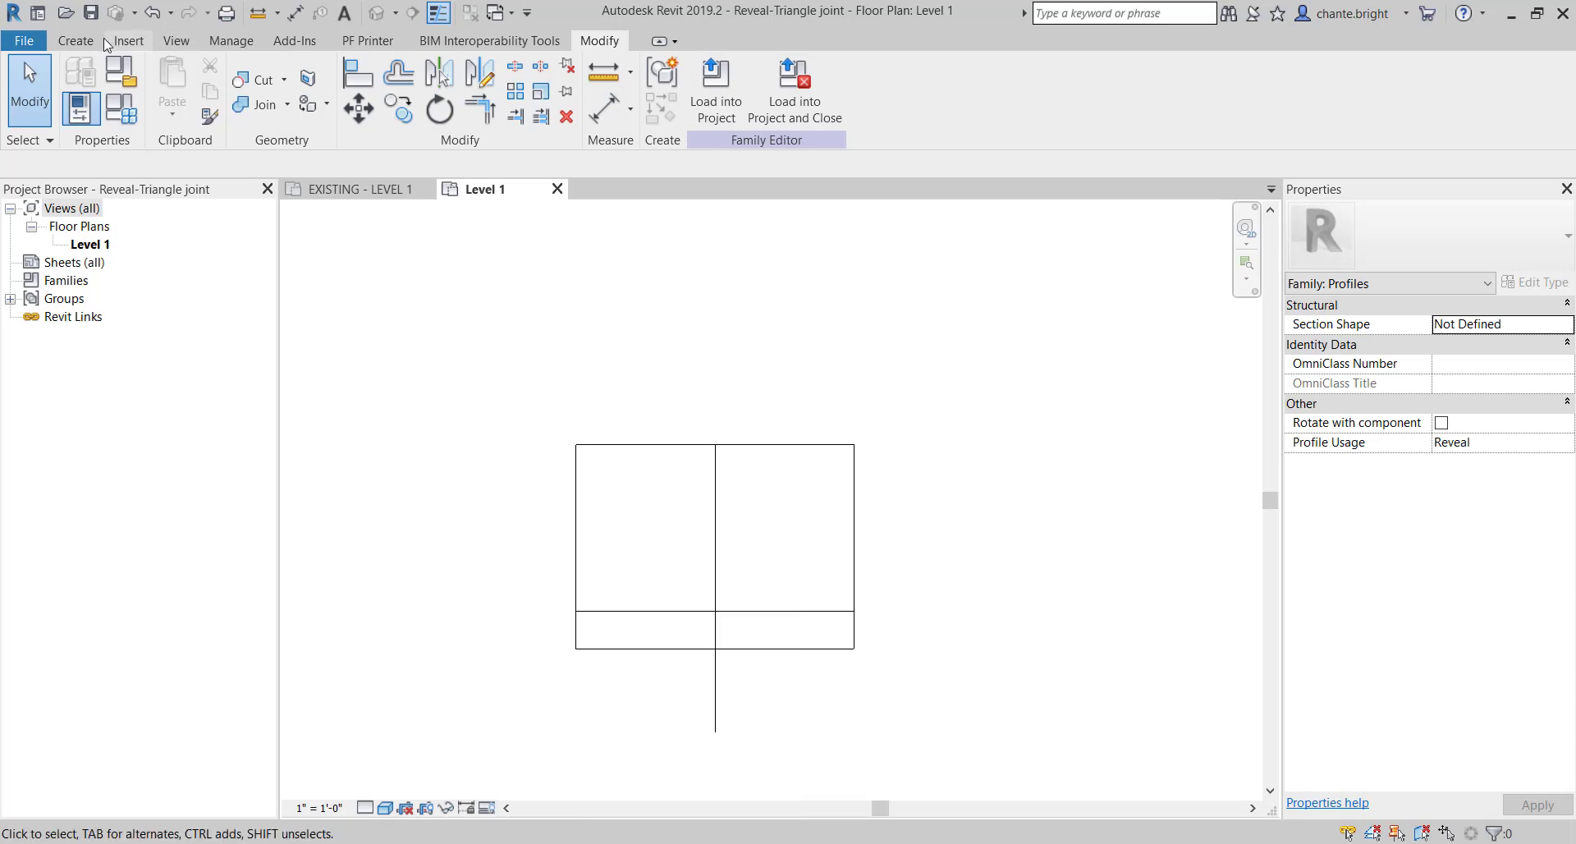
Draw two diagonal lines joining the rectangle's bottom corners to the point where the centre line crosses the offset line
{"action": "left_click", "coordinate": [89, 40]}
{"action": "left_click", "coordinate": [165, 86]}
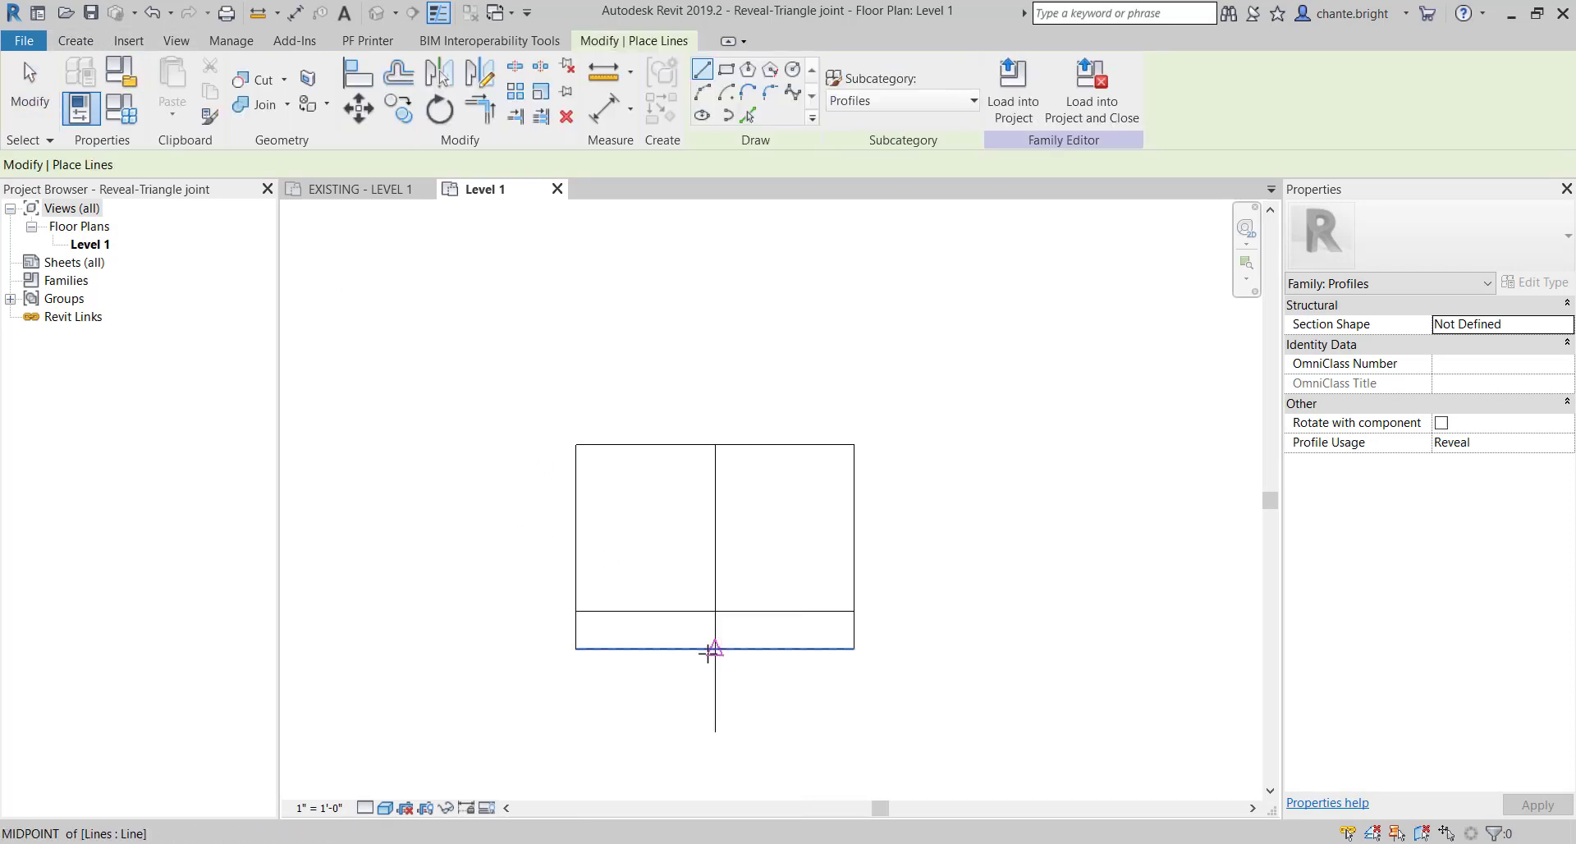
{"action": "left_click", "coordinate": [576, 648]}
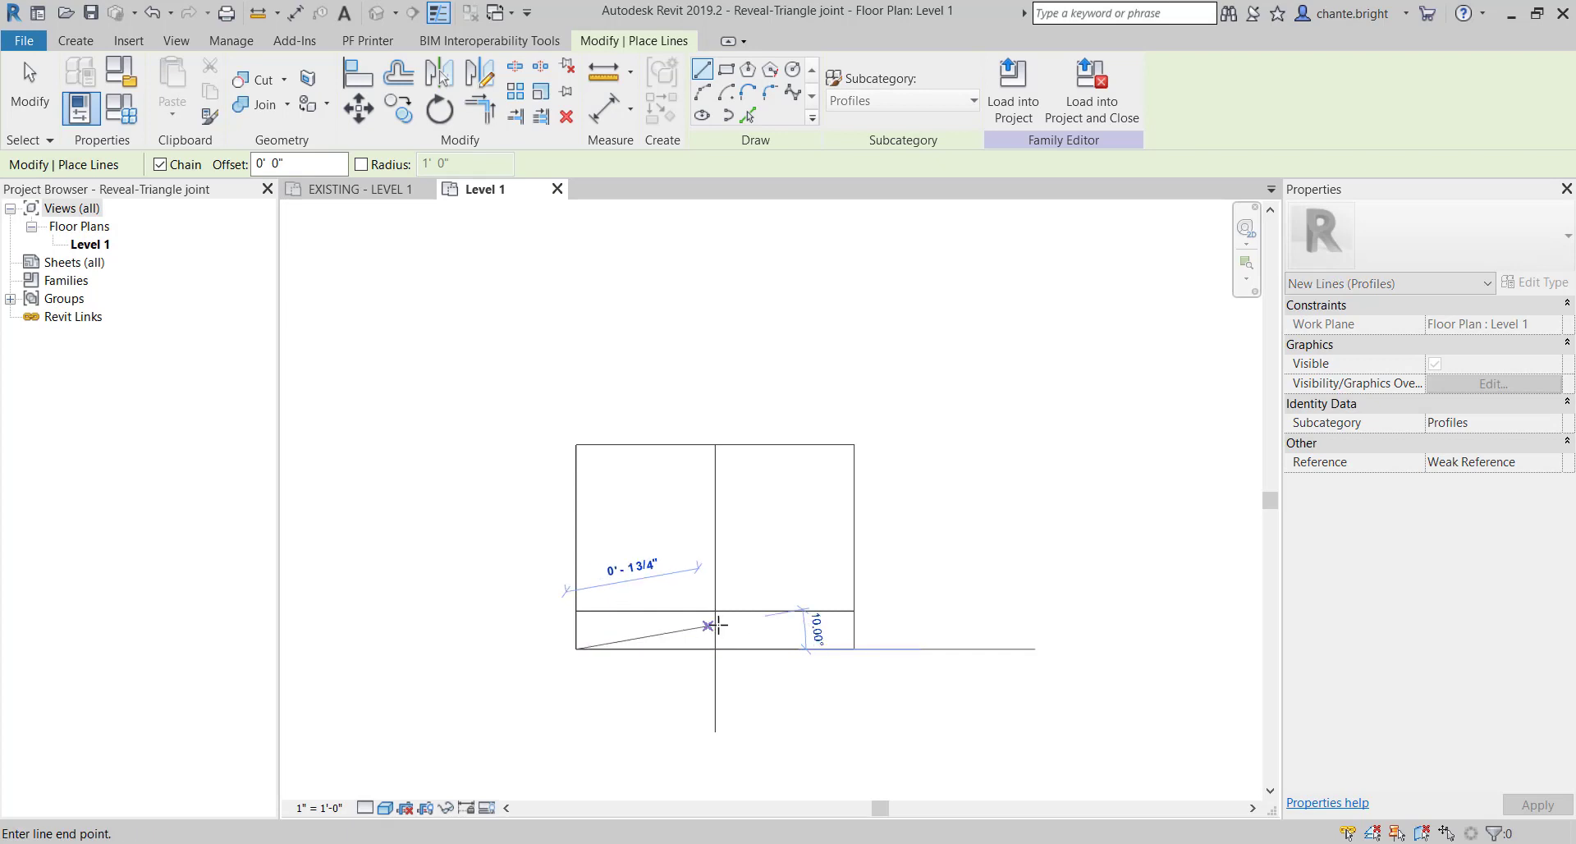
{"action": "left_click", "coordinate": [715, 610]}
{"action": "key", "text": "Escape"}
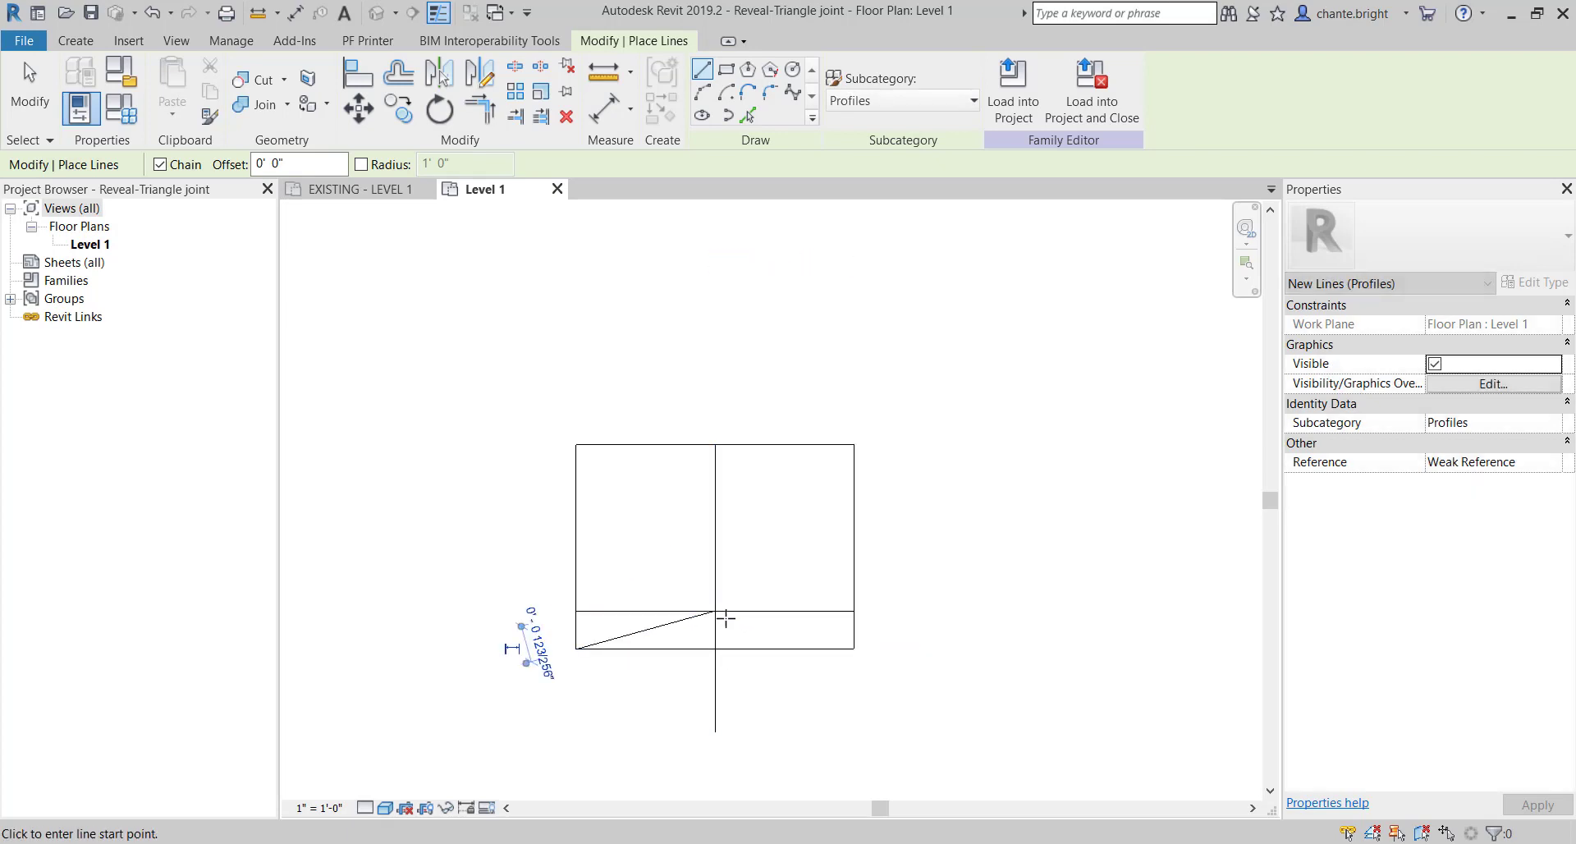
{"action": "left_click", "coordinate": [715, 612]}
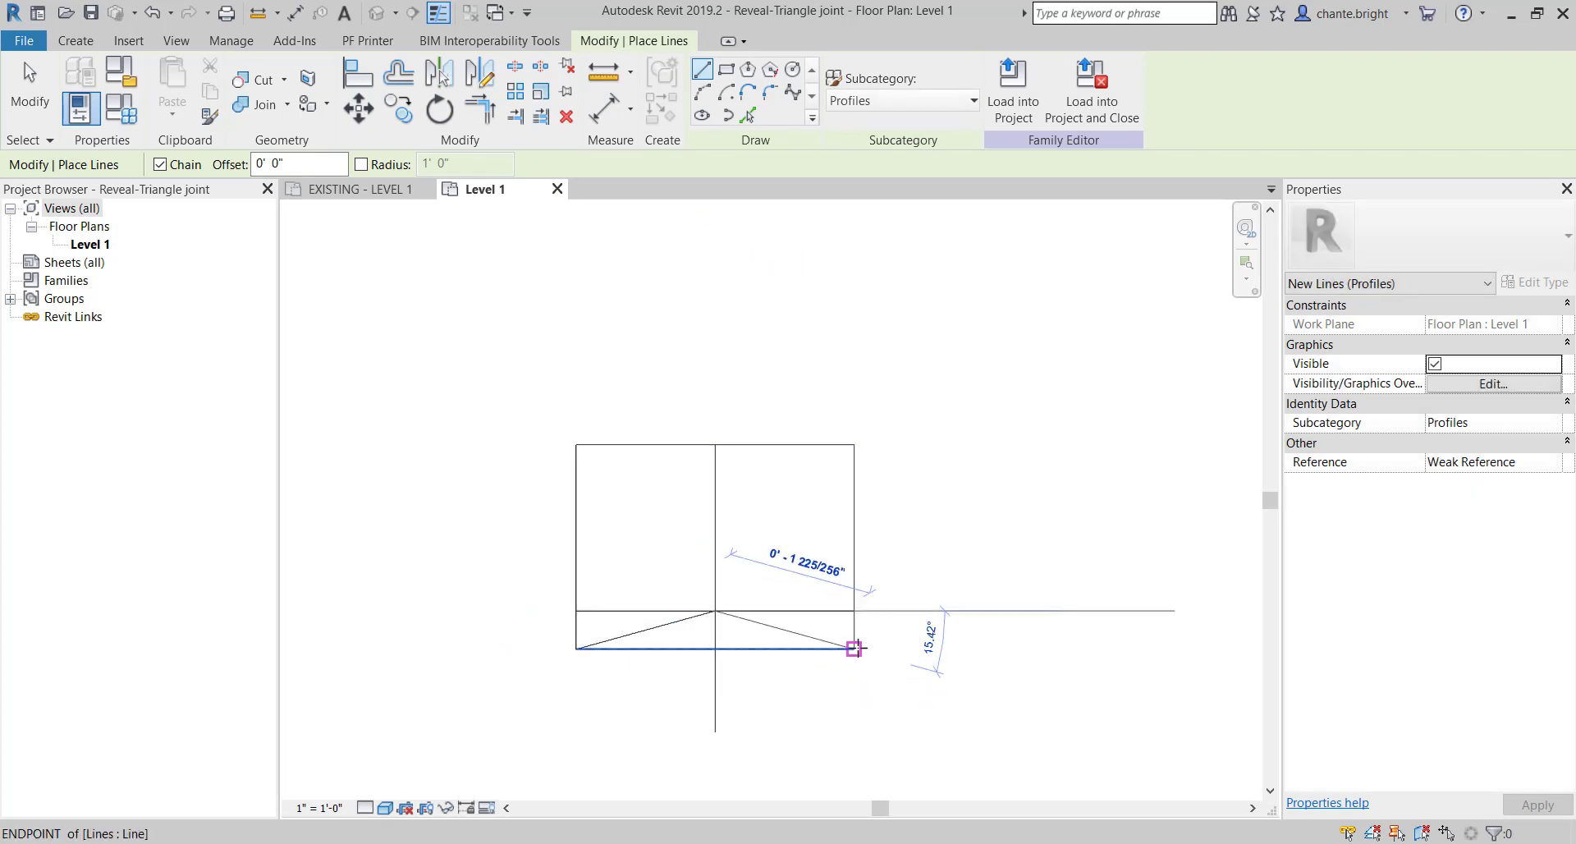
{"action": "left_click", "coordinate": [852, 650]}
{"action": "key", "text": "Escape"}
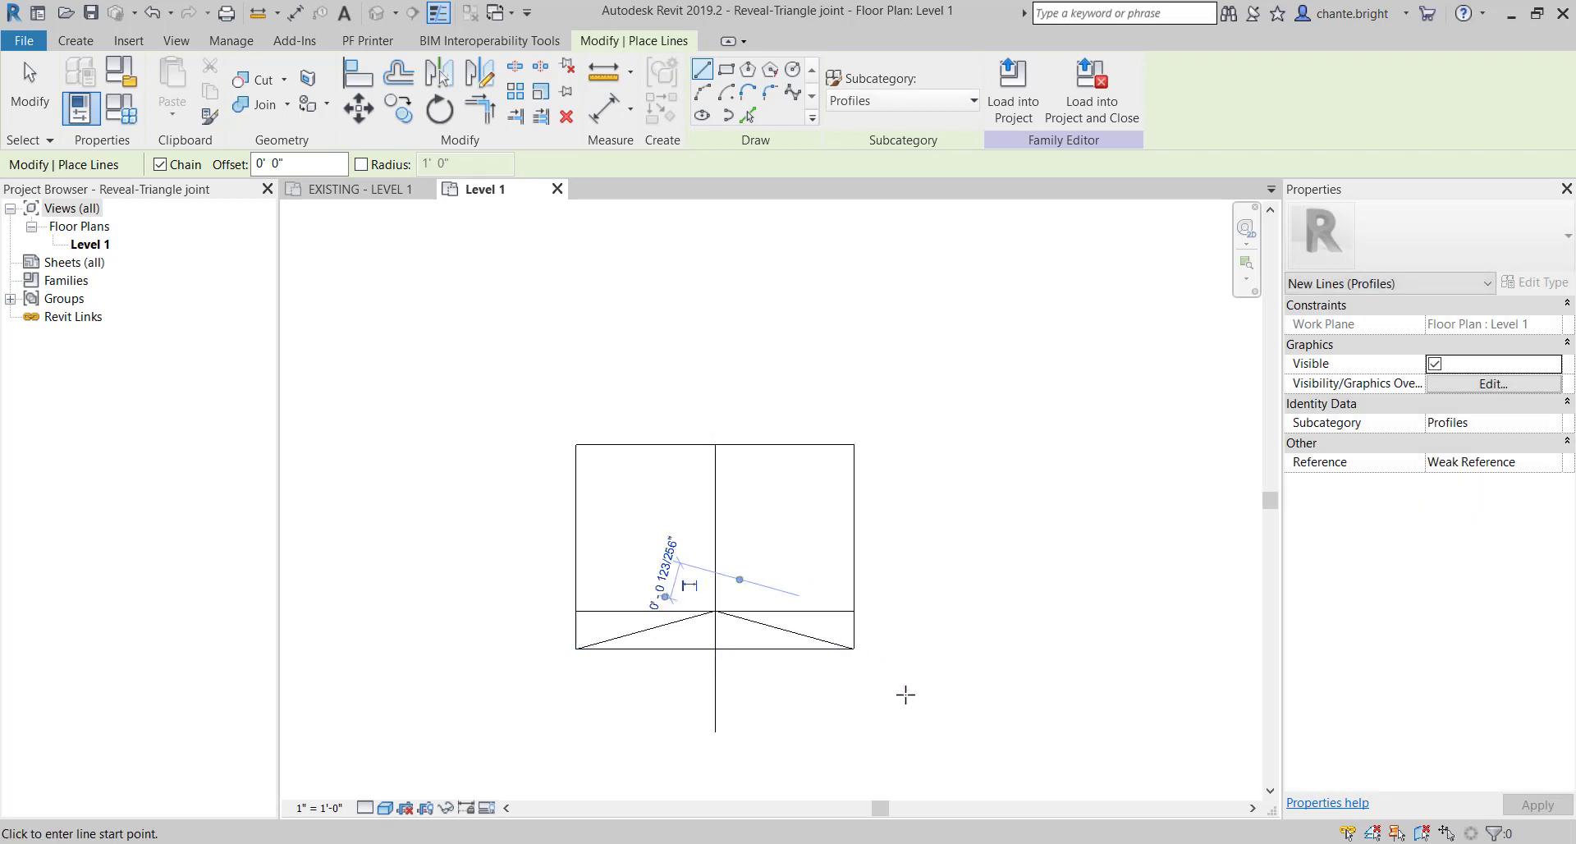
{"action": "key", "text": "Escape"}
{"action": "key", "text": "Escape"}
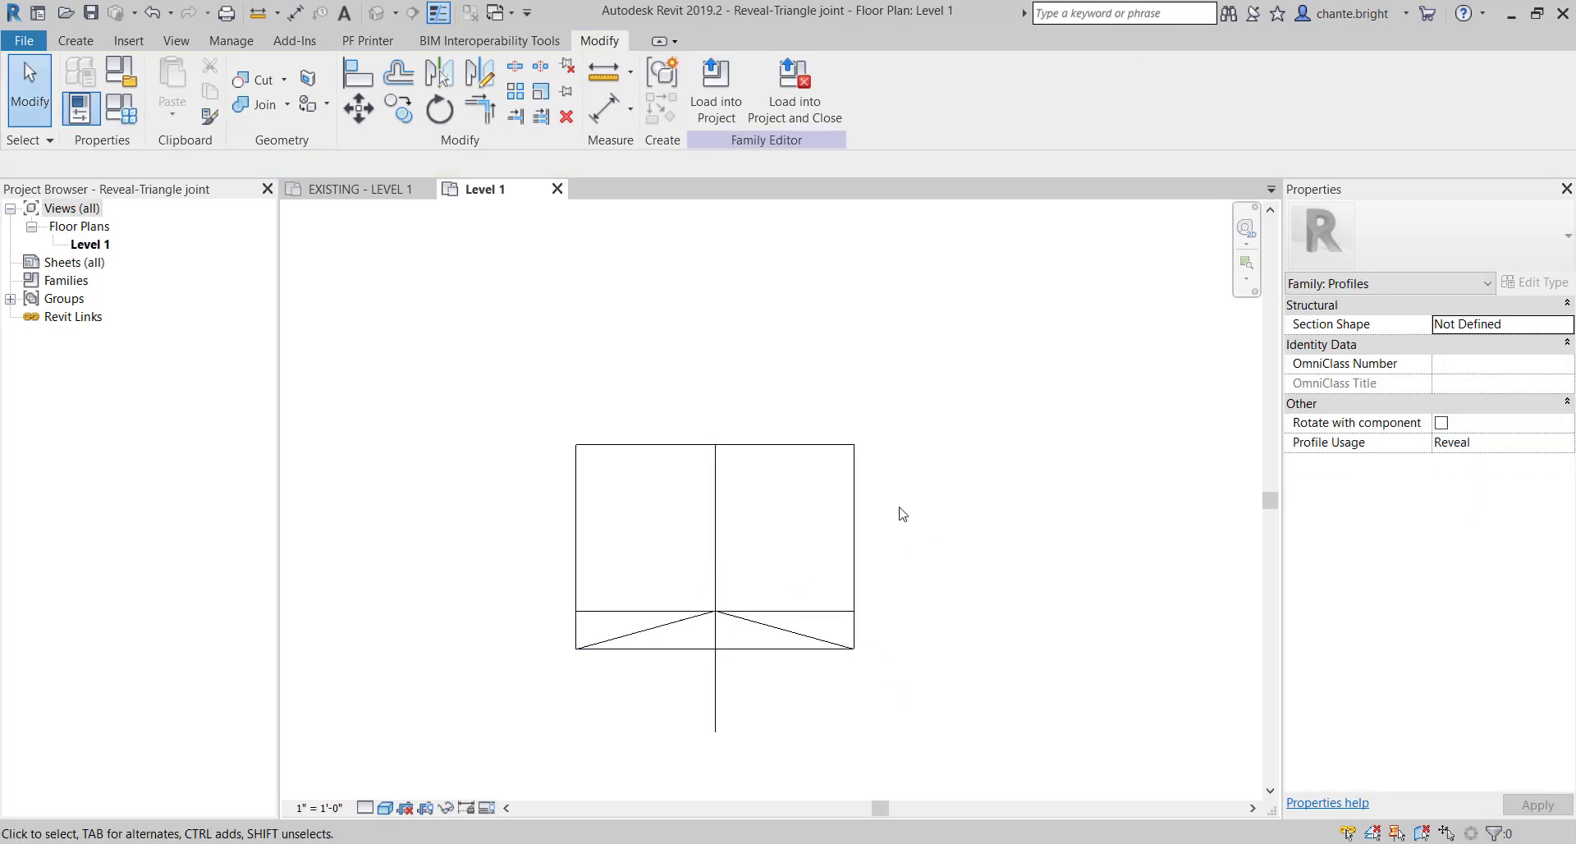
Delete the top, right and left edges of the original rectangle
{"action": "left_click_drag", "start_coordinate": [942, 534], "coordinate": [793, 410]}
{"action": "key", "text": "Delete"}
{"action": "left_click_drag", "start_coordinate": [625, 511], "coordinate": [483, 435]}
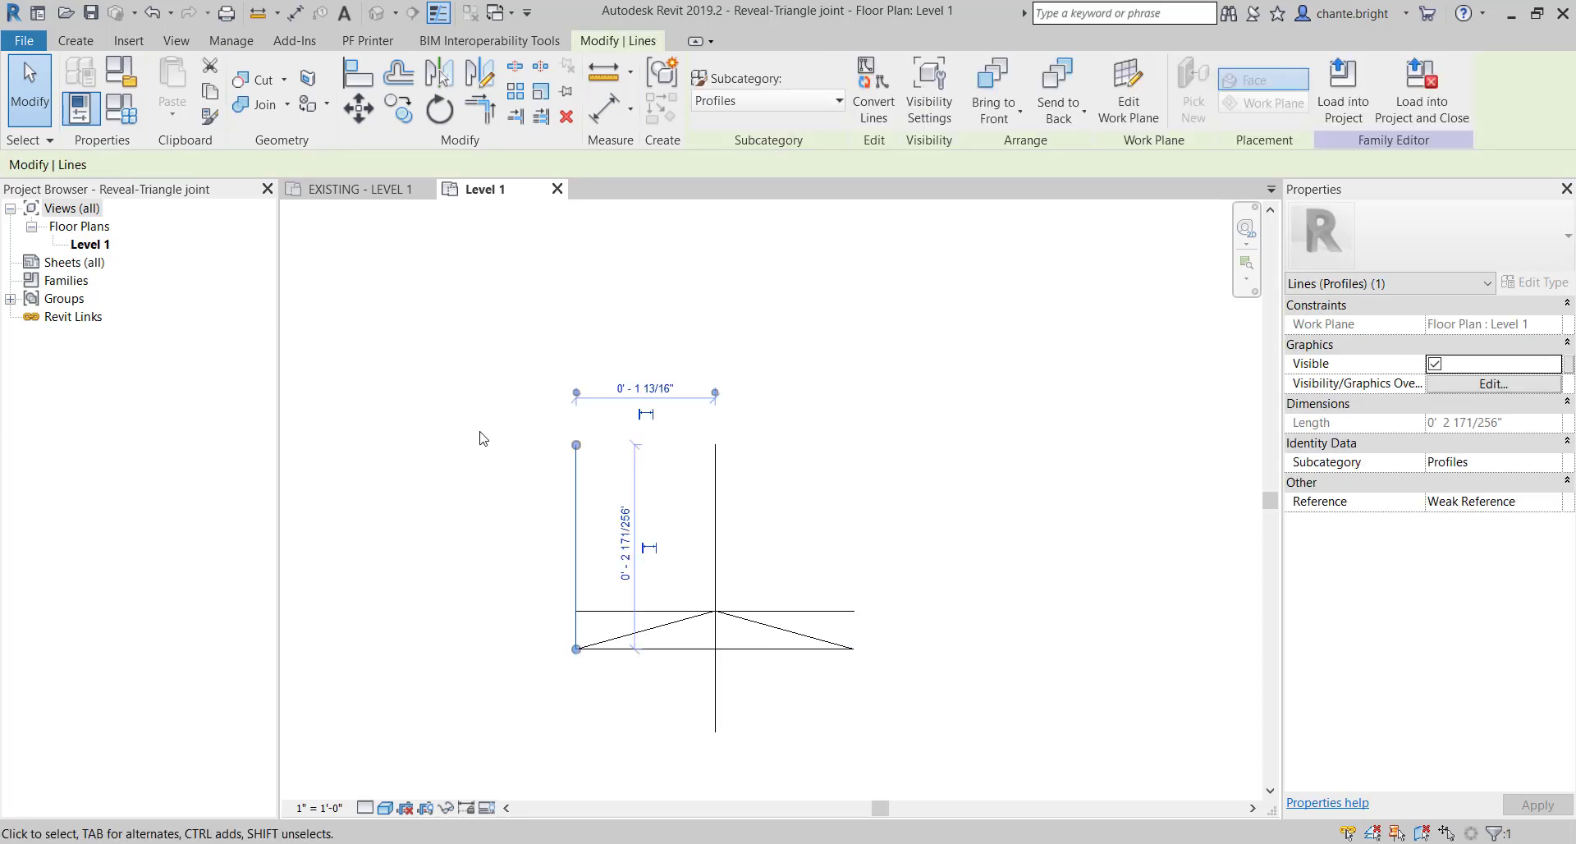
{"action": "key", "text": "Delete"}
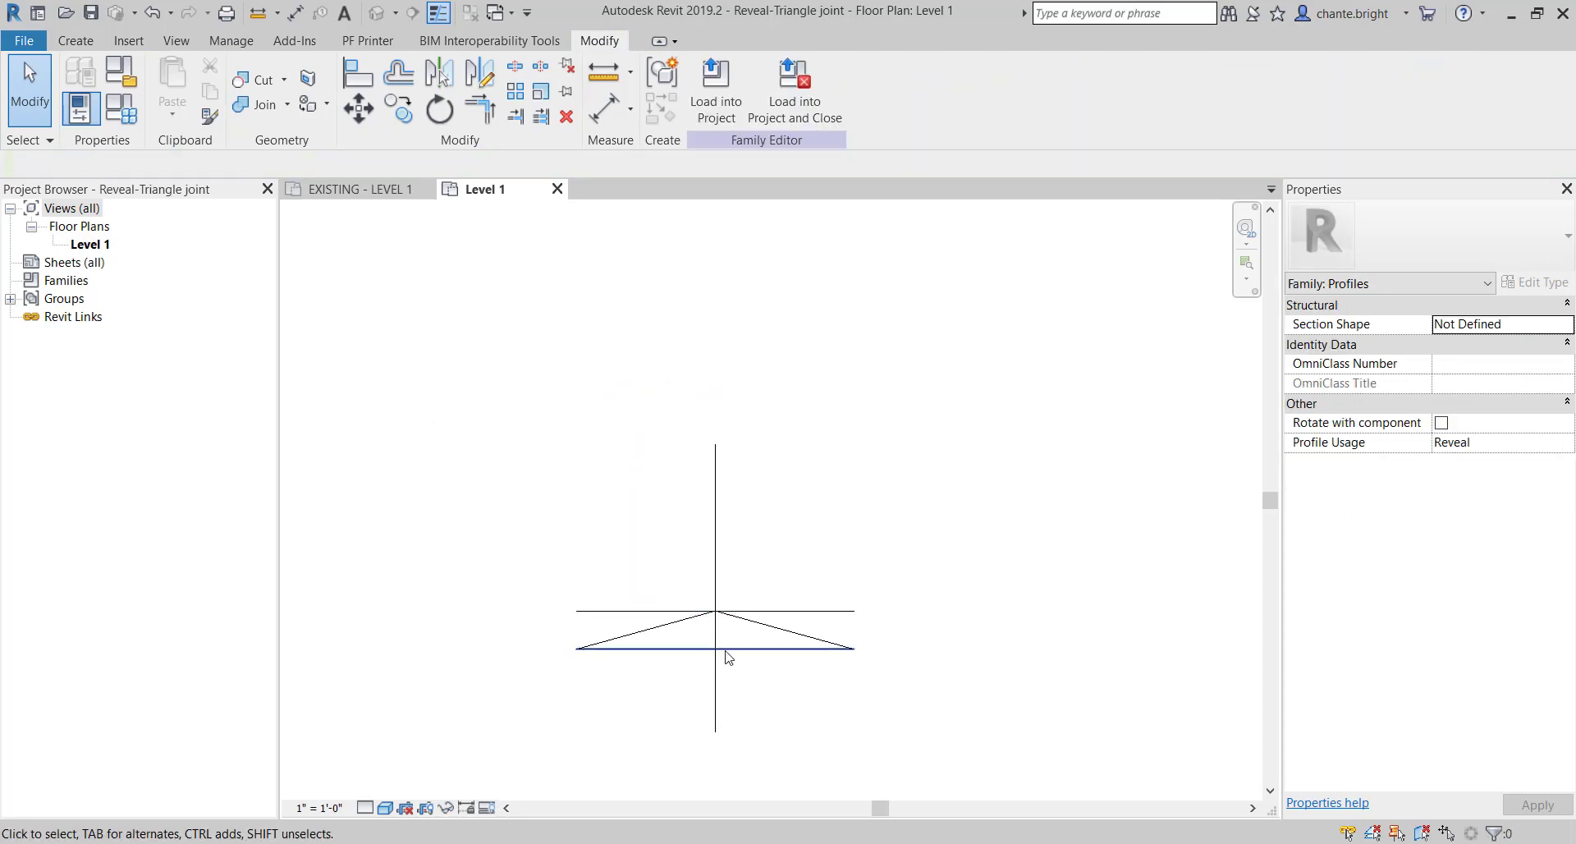
{"action": "scroll", "coordinate": [588, 661], "scroll_direction": "up", "scroll_amount": 5}
{"action": "left_click_drag", "start_coordinate": [628, 688], "coordinate": [503, 574]}
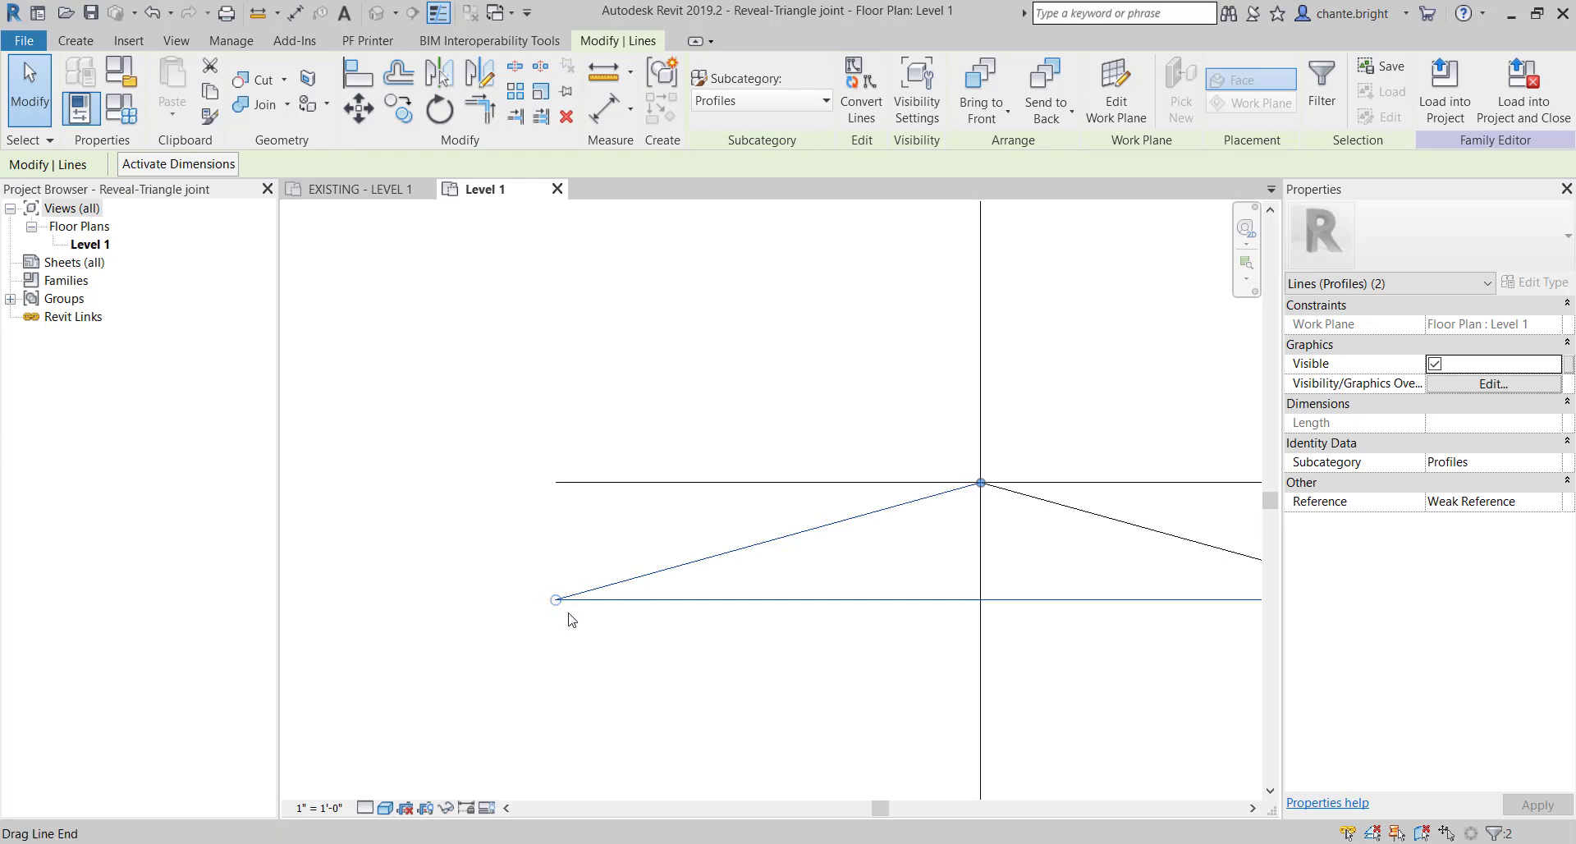
{"action": "scroll", "coordinate": [538, 647], "scroll_direction": "down", "scroll_amount": 2}
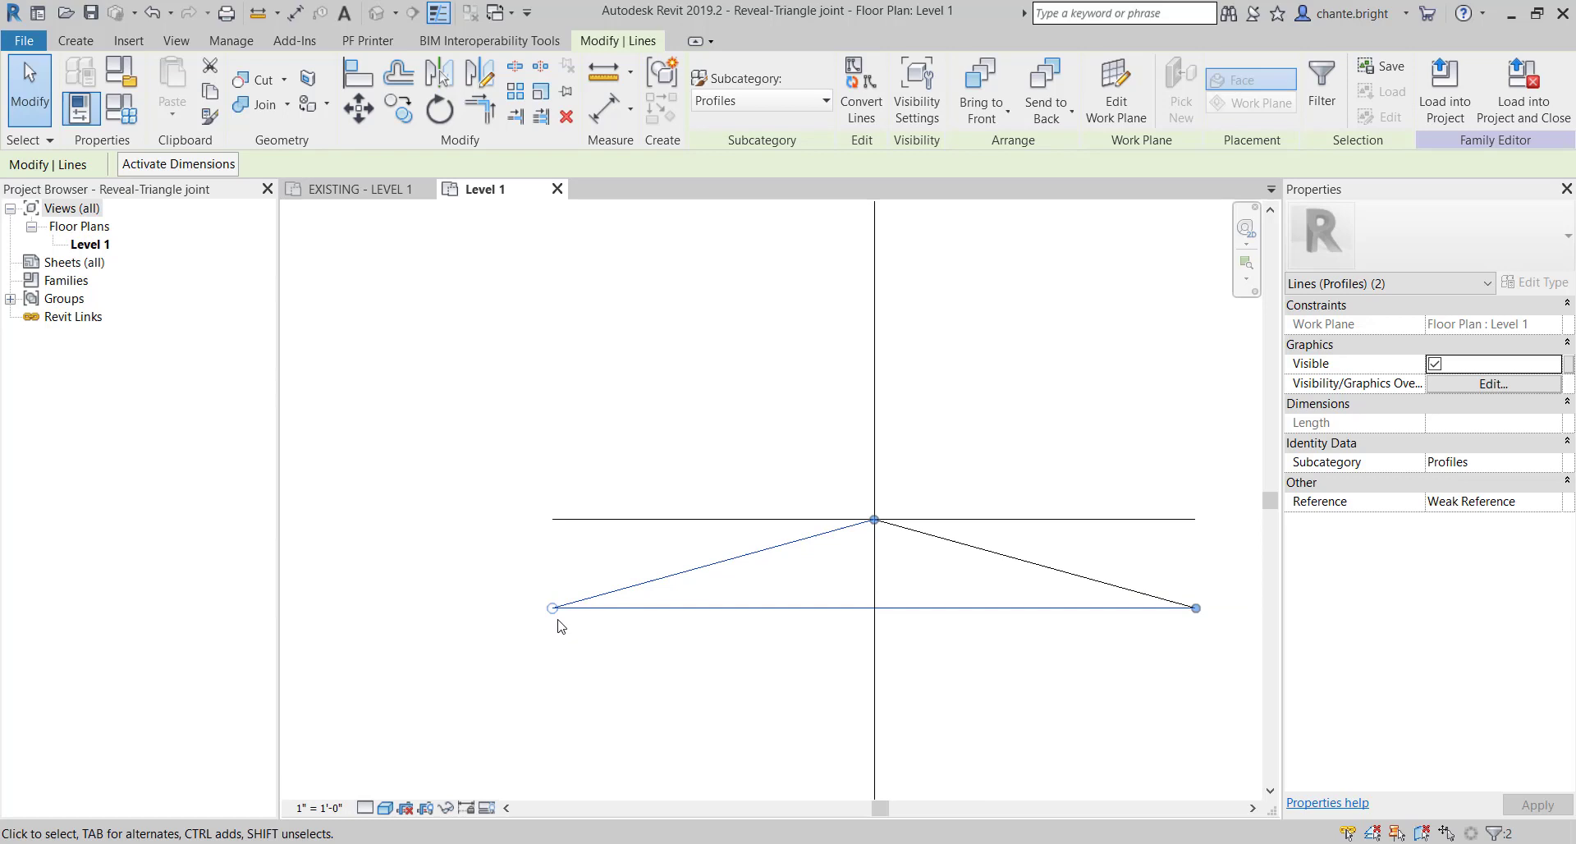
{"action": "left_click", "coordinate": [630, 449]}
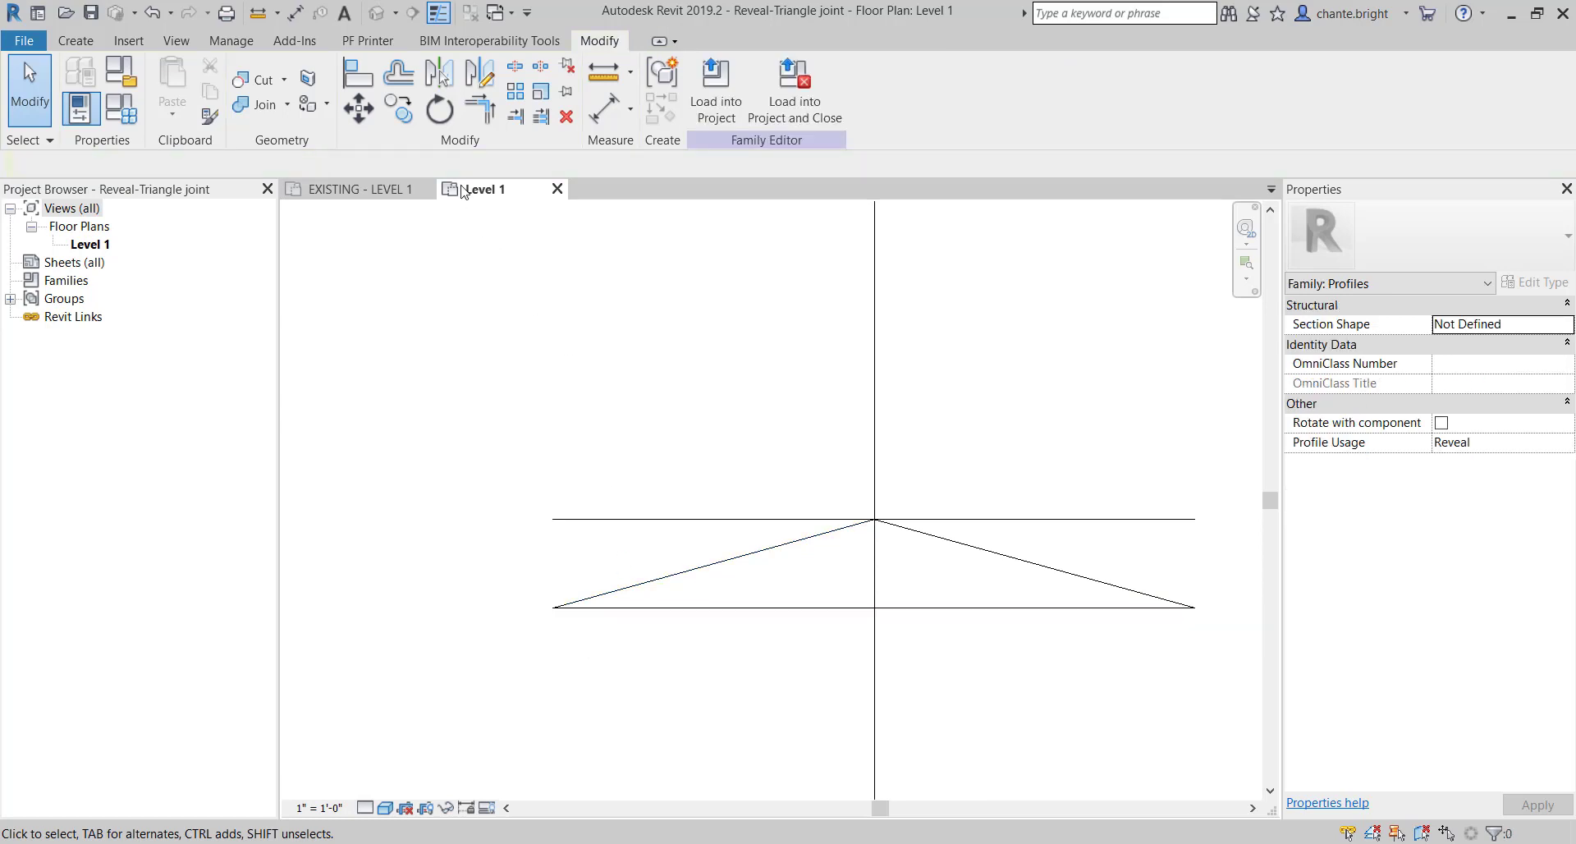
Offset copies of the vertical centre line 1/4" to each side
{"action": "left_click", "coordinate": [398, 78]}
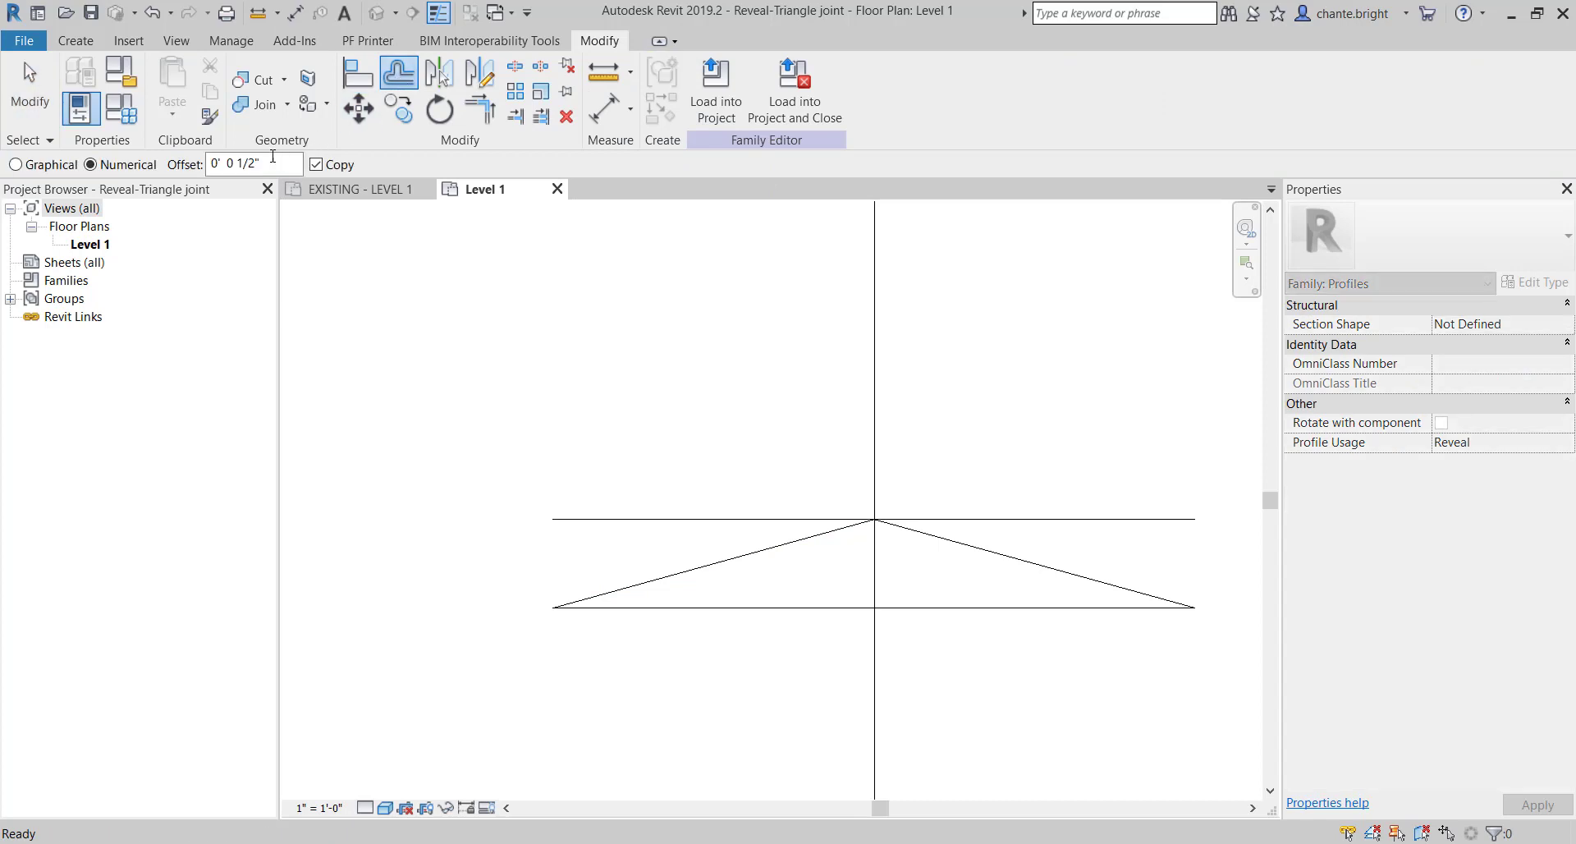
{"action": "left_click", "coordinate": [256, 163]}
{"action": "key", "text": "BackSpace"}
{"action": "type", "text": "4"}
{"action": "left_click", "coordinate": [878, 579]}
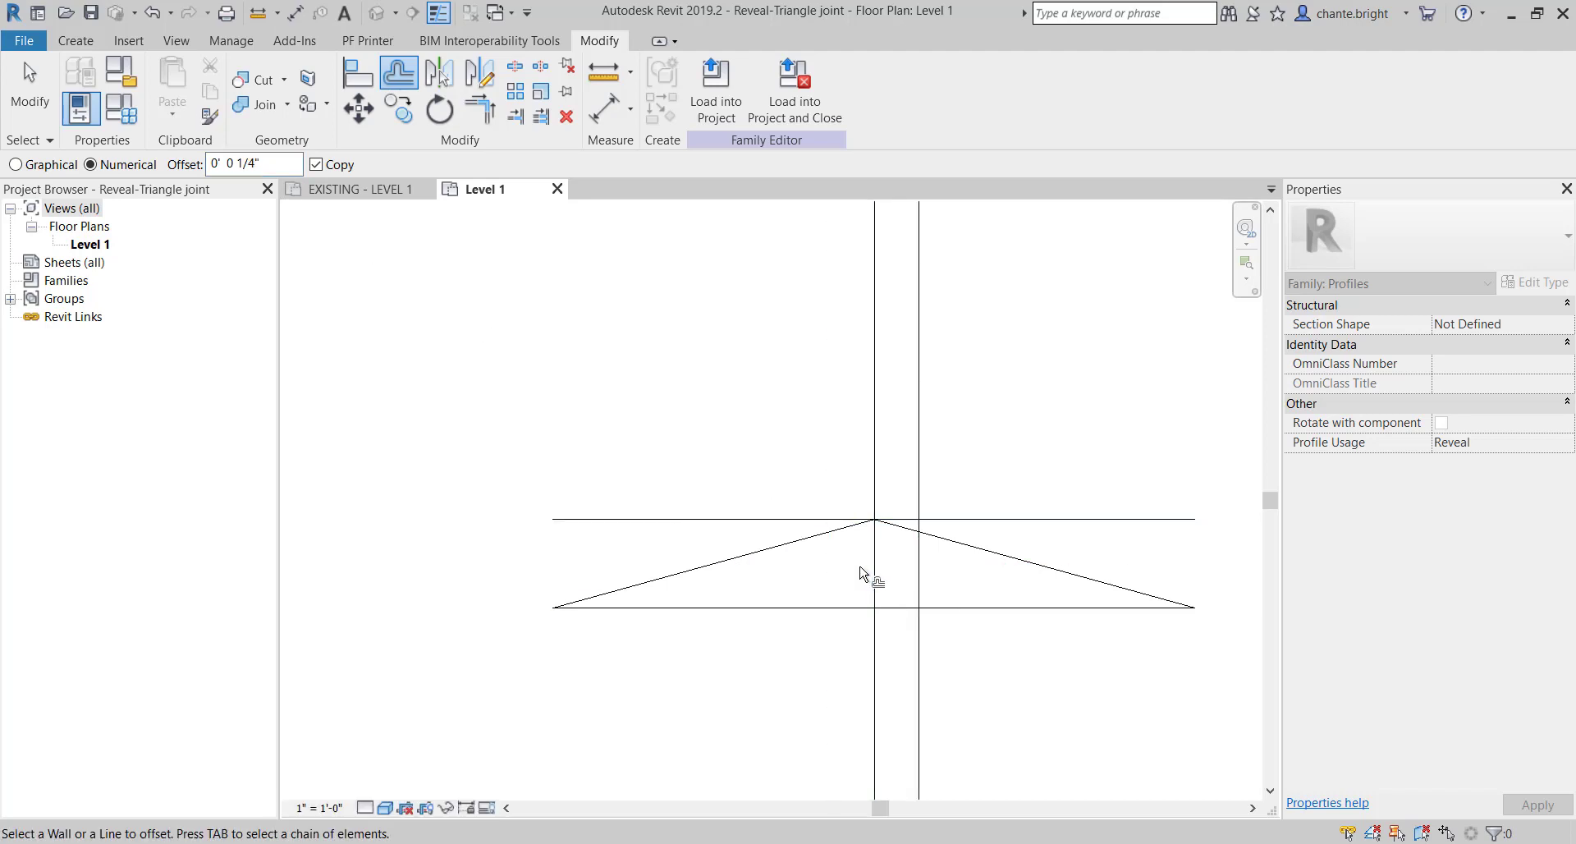
{"action": "left_click", "coordinate": [854, 601]}
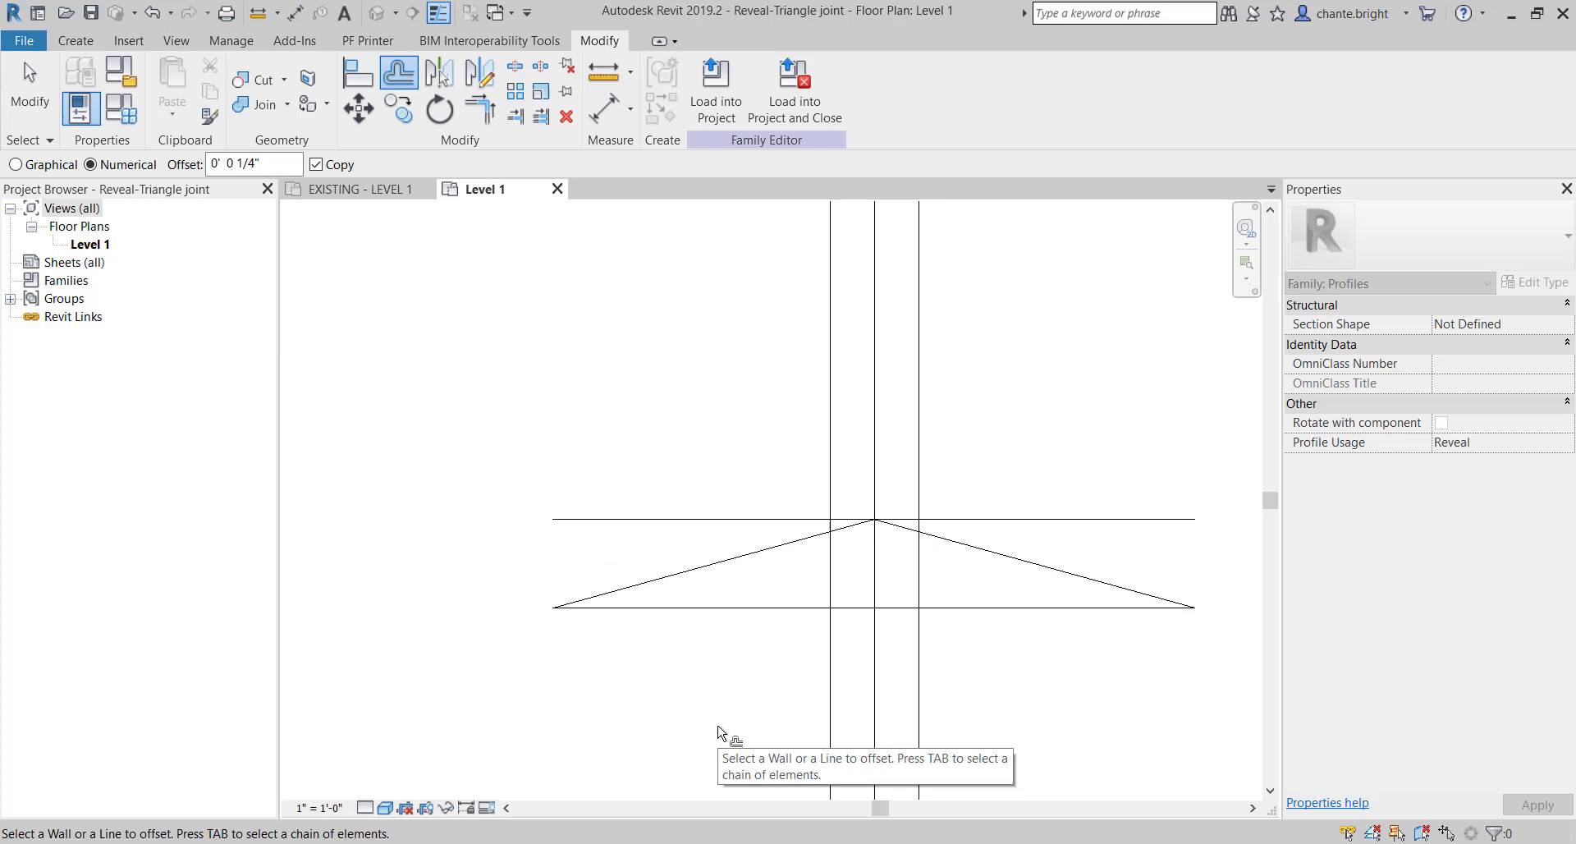
{"action": "right_click", "coordinate": [587, 376]}
{"action": "left_click", "coordinate": [616, 384]}
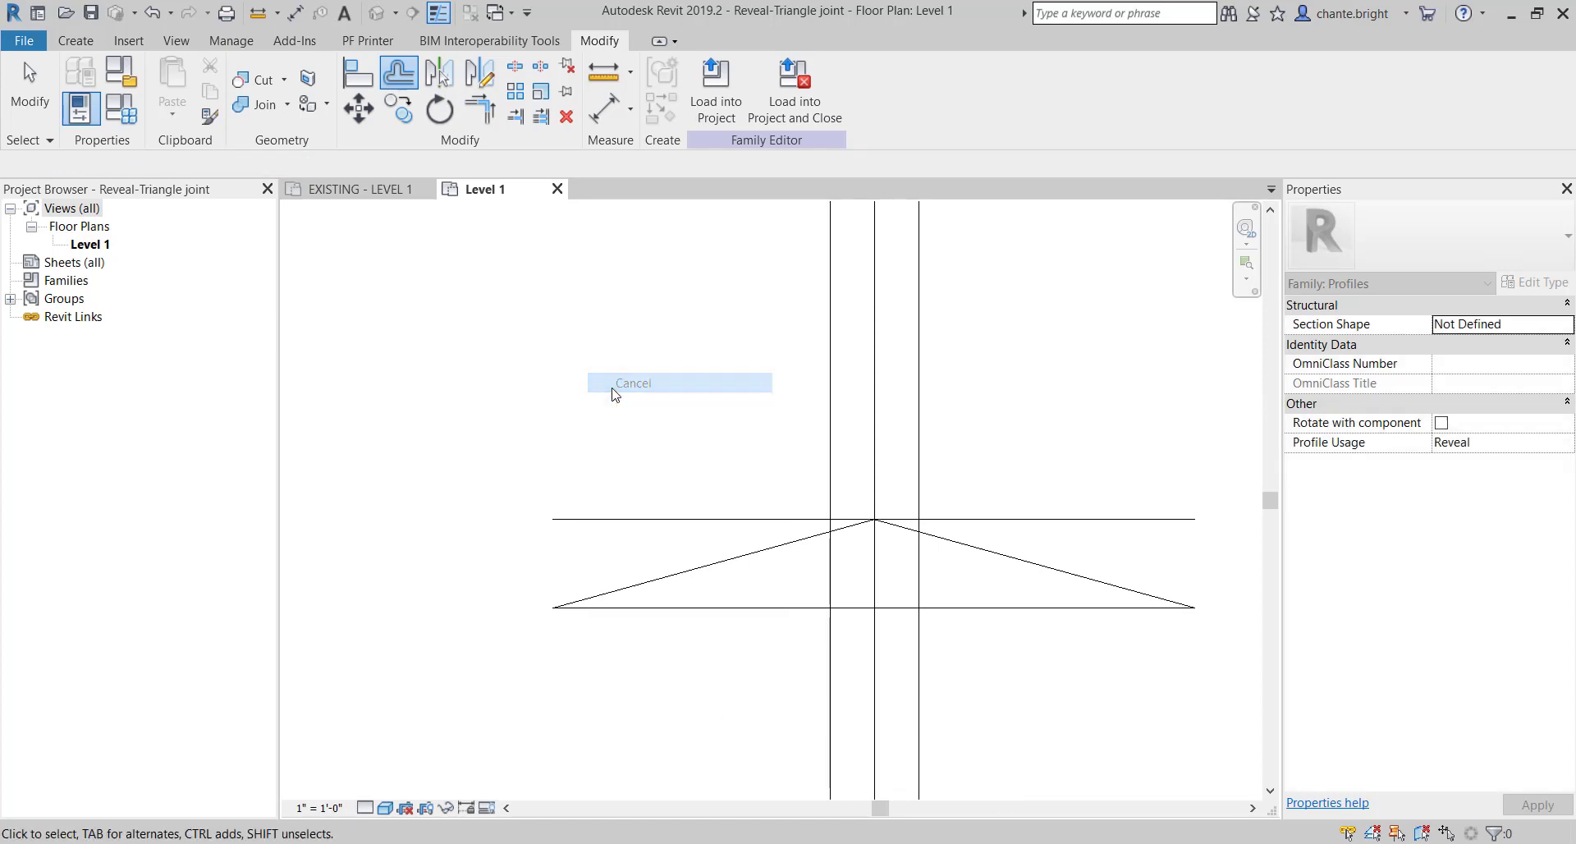
Narrow the triangle by moving its two base corners inward to where the offset vertical lines cross the base
{"action": "left_click_drag", "start_coordinate": [558, 611], "coordinate": [830, 608]}
{"action": "middle_click_drag", "start_coordinate": [829, 617], "coordinate": [621, 611]}
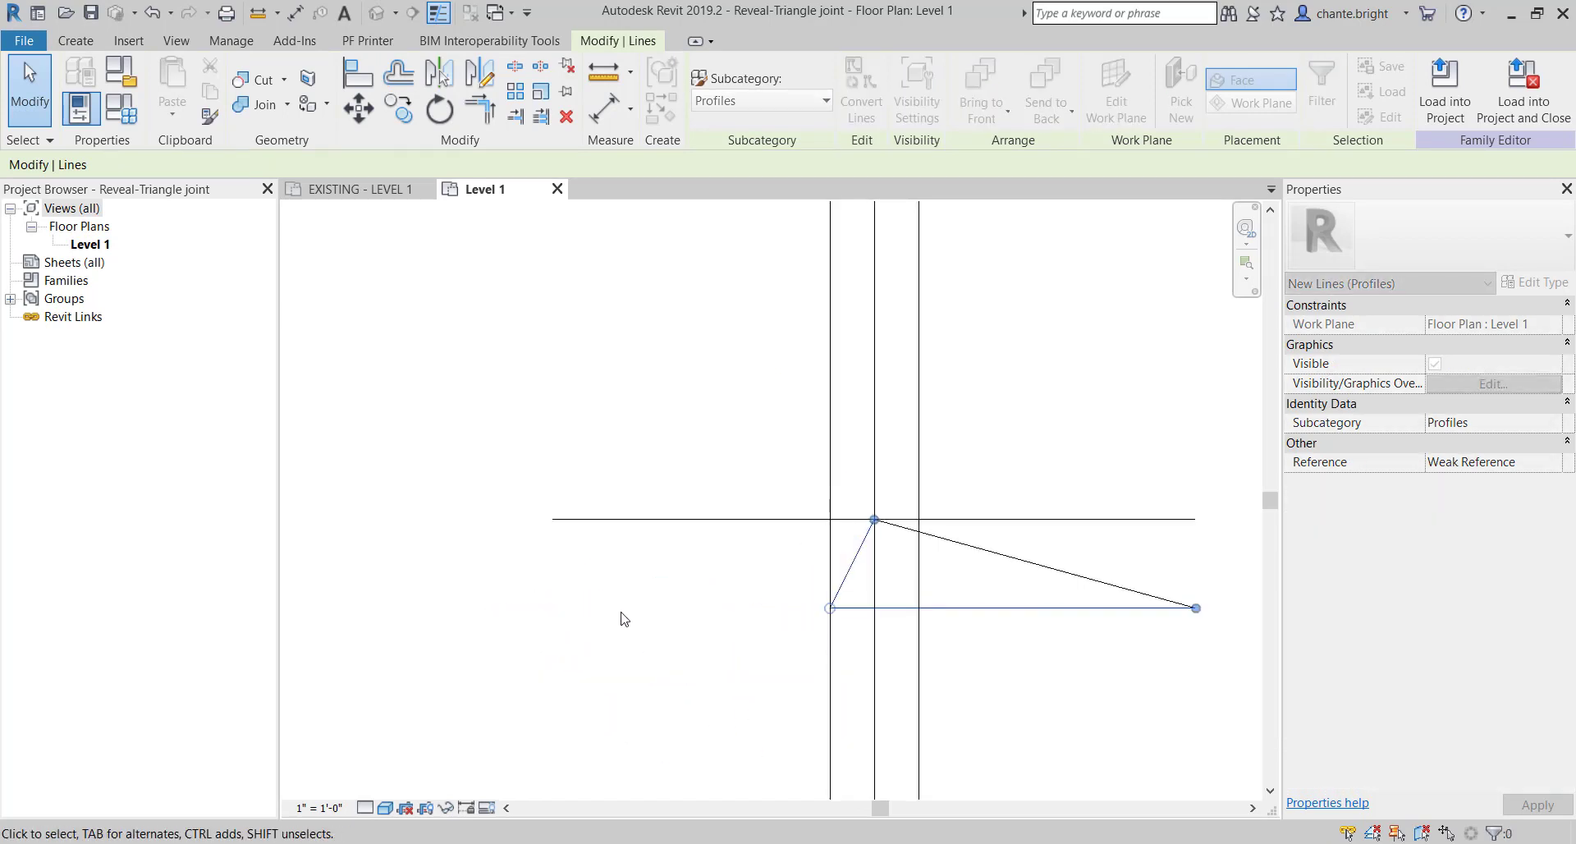
{"action": "left_click_drag", "start_coordinate": [1020, 642], "coordinate": [709, 602]}
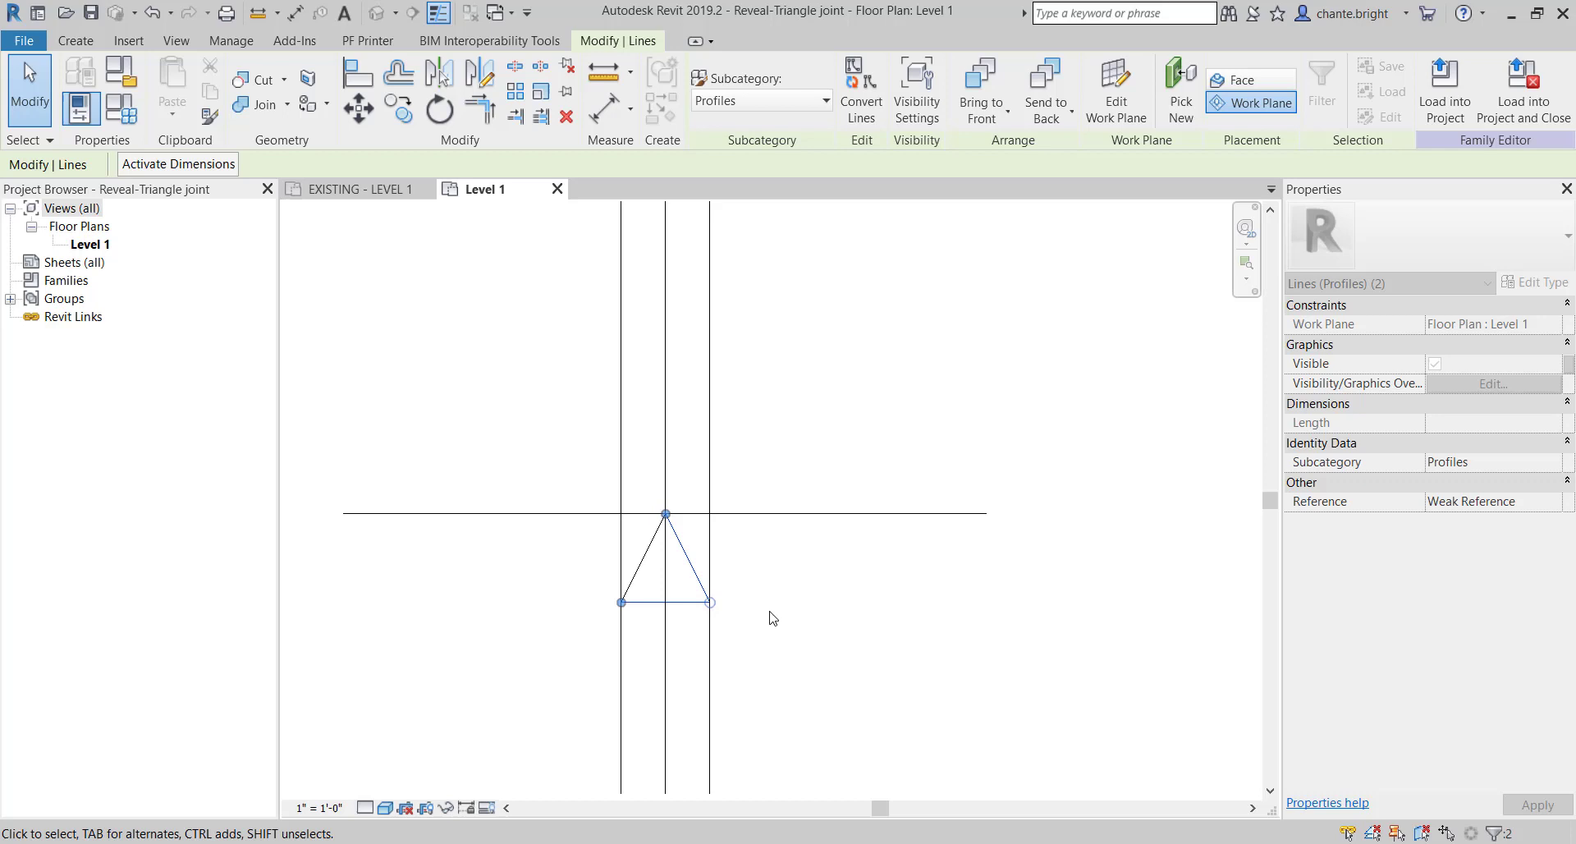
{"action": "left_click", "coordinate": [768, 617]}
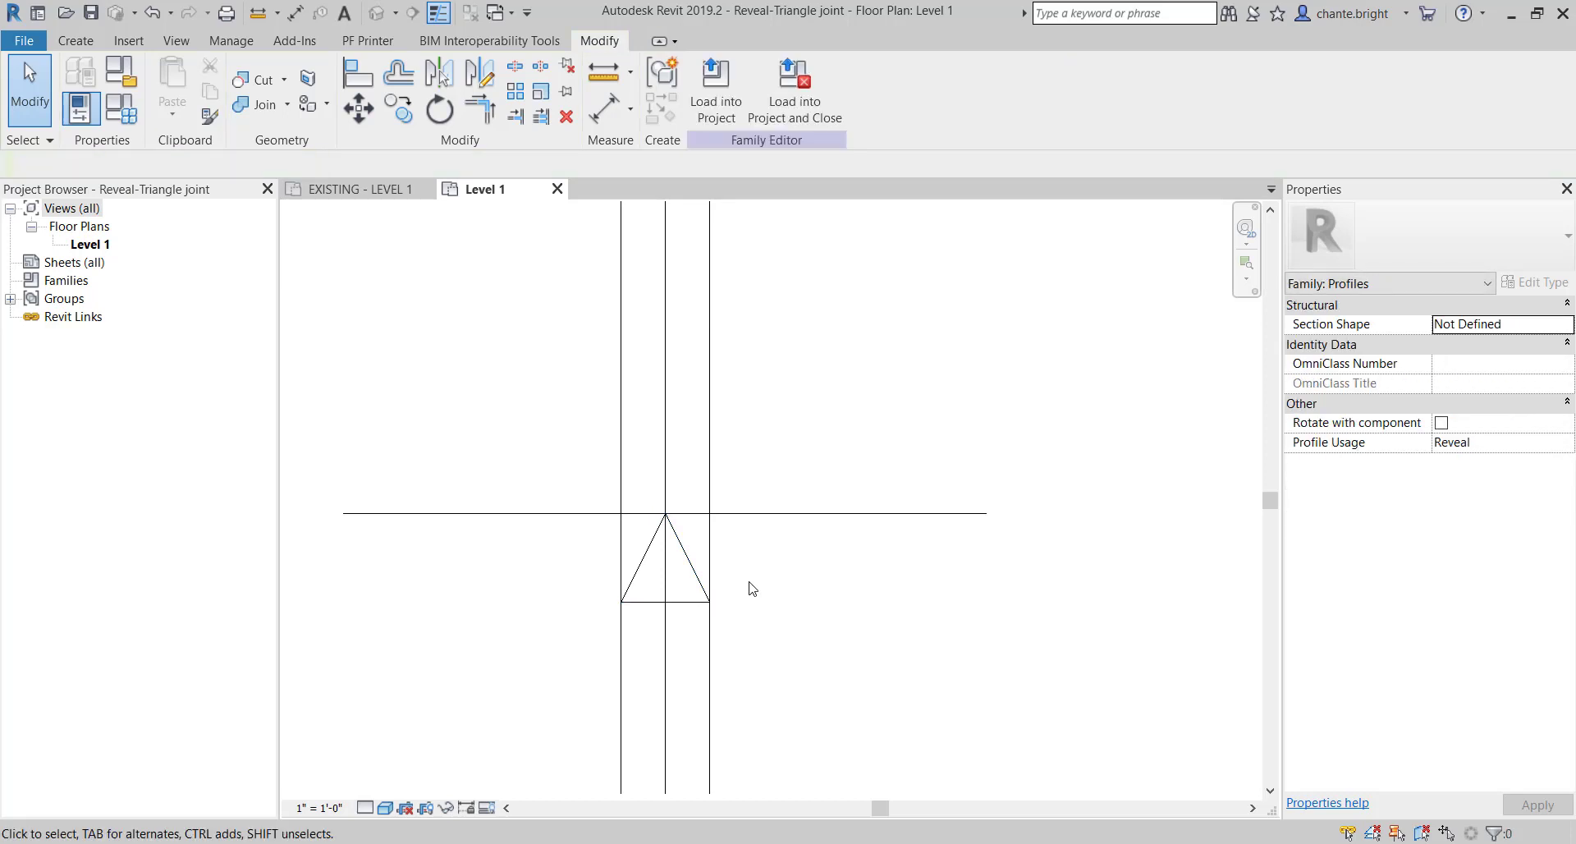
Delete the three vertical construction lines and the horizontal line through the apex, keeping only the triangle
{"action": "scroll", "coordinate": [746, 541], "scroll_direction": "up", "scroll_amount": 2}
{"action": "scroll", "coordinate": [753, 430], "scroll_direction": "down", "scroll_amount": 2}
{"action": "left_click_drag", "start_coordinate": [755, 431], "coordinate": [591, 397]}
{"action": "key", "text": "Delete"}
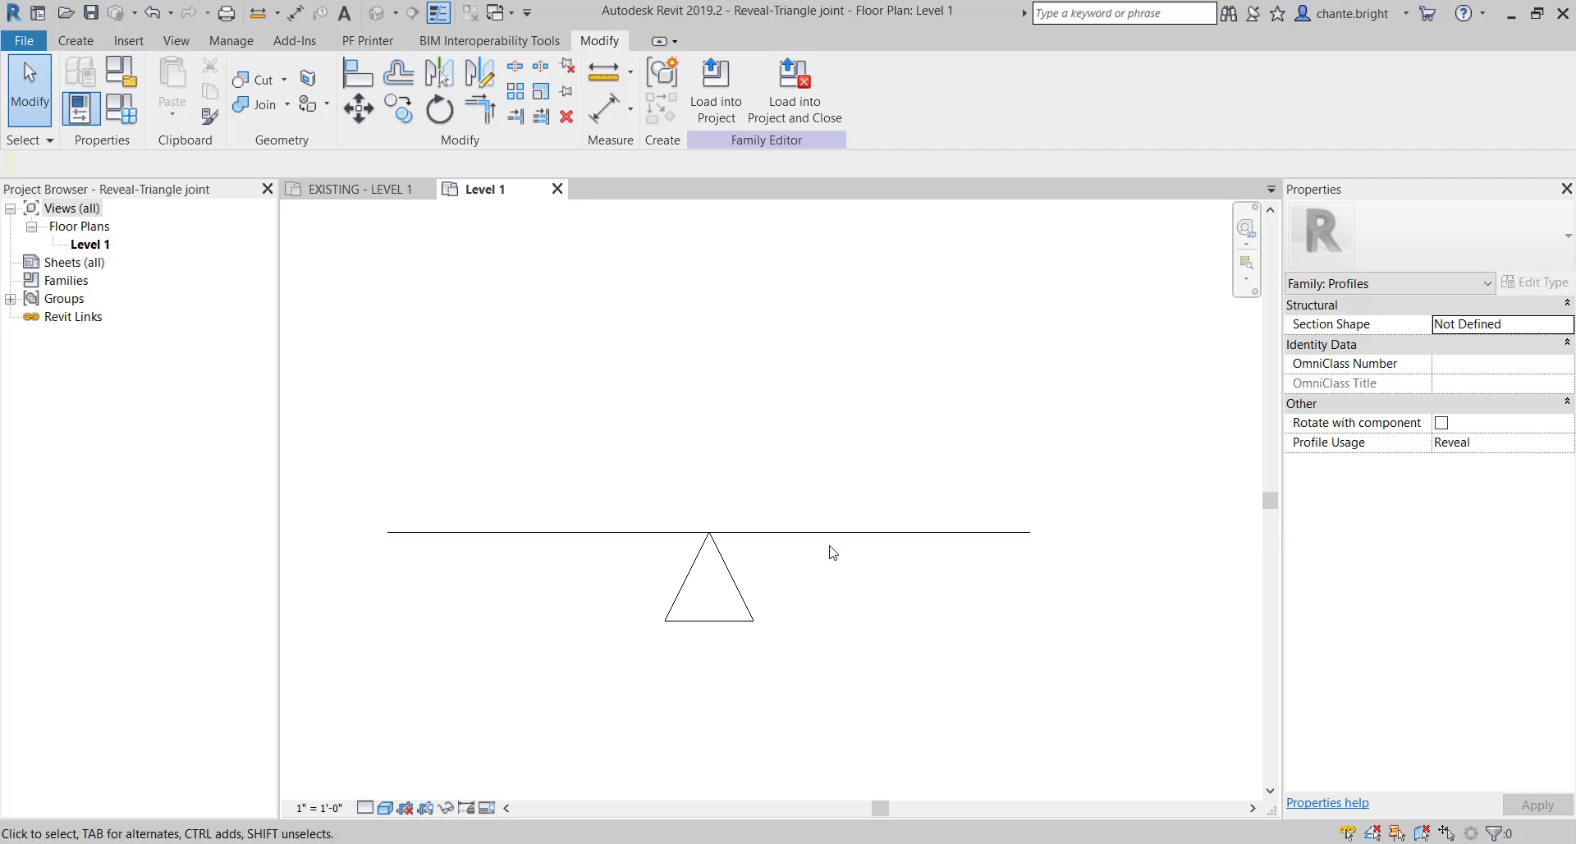
{"action": "left_click", "coordinate": [781, 503]}
{"action": "key", "text": "Delete"}
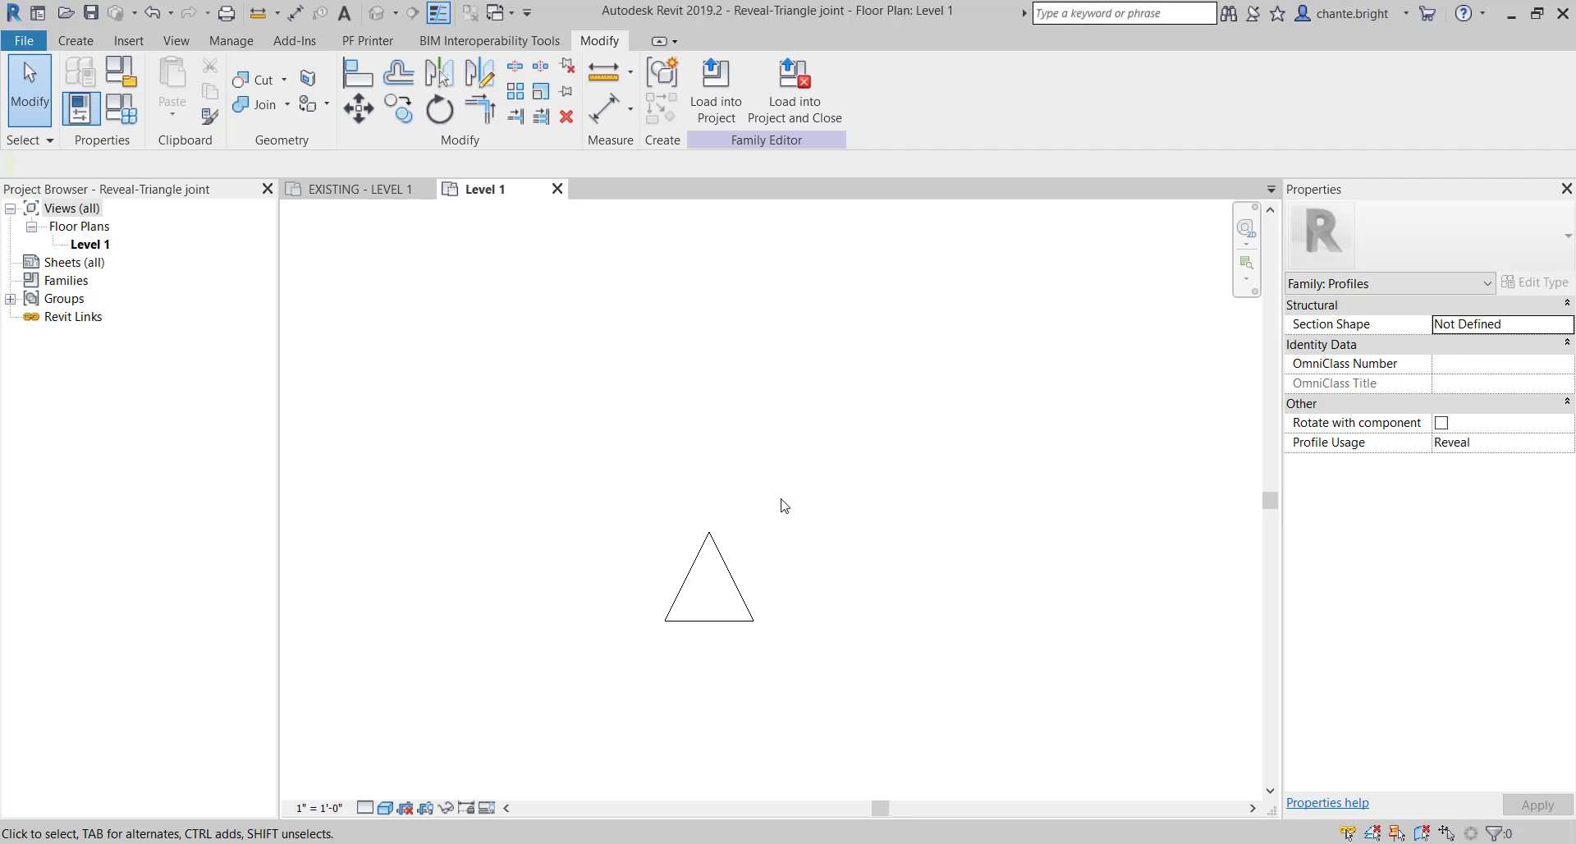
Save and close the Reveal-Triangle joint family, loading it into the project and overwriting the existing version and its parameter values
{"action": "left_click", "coordinate": [805, 99]}
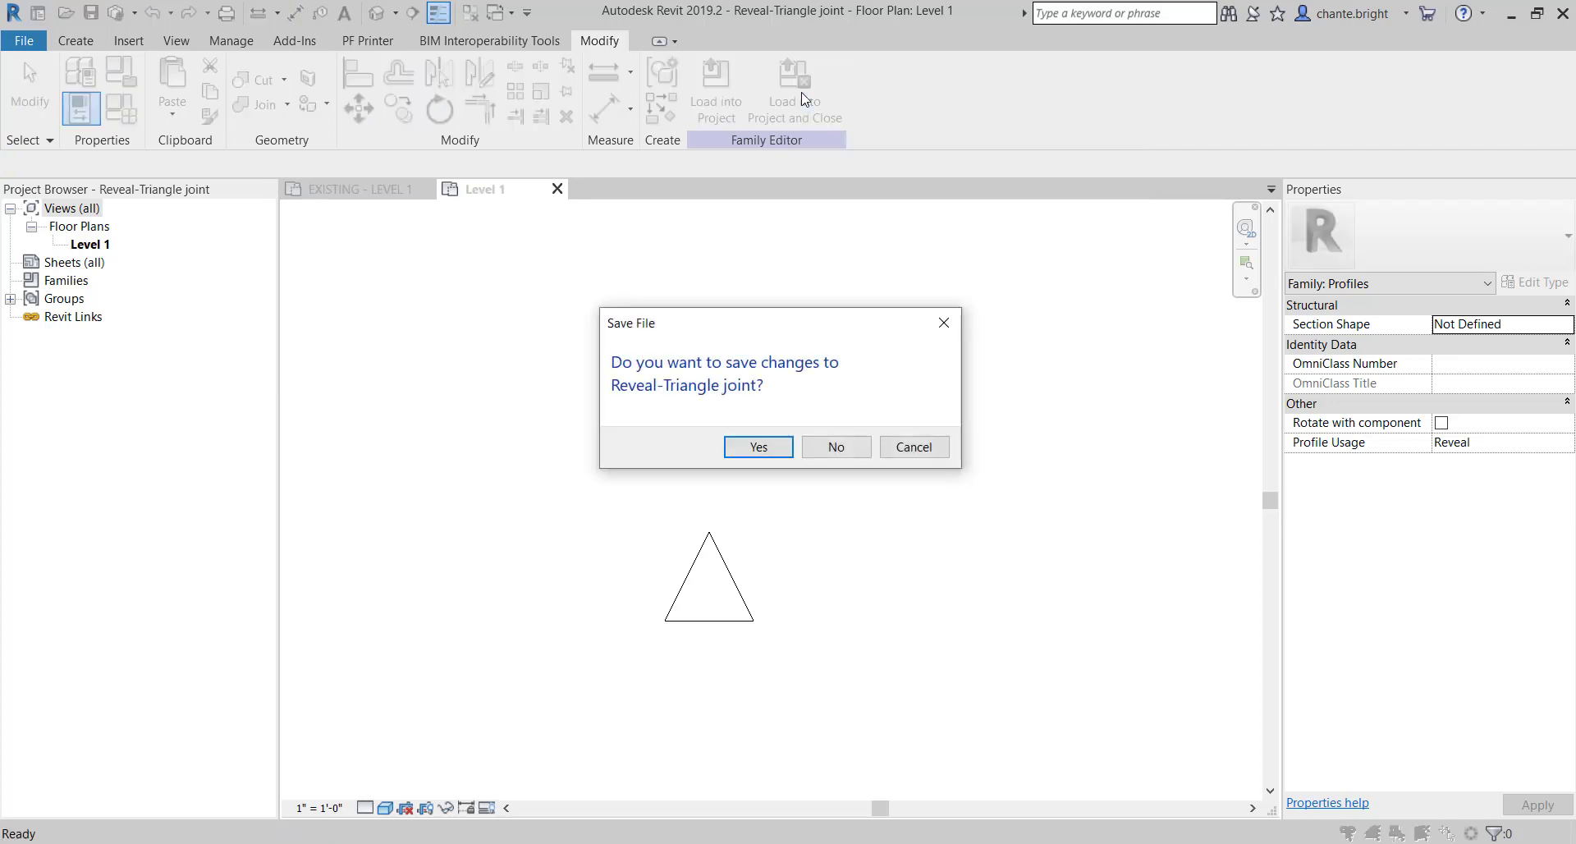
{"action": "left_click", "coordinate": [758, 447]}
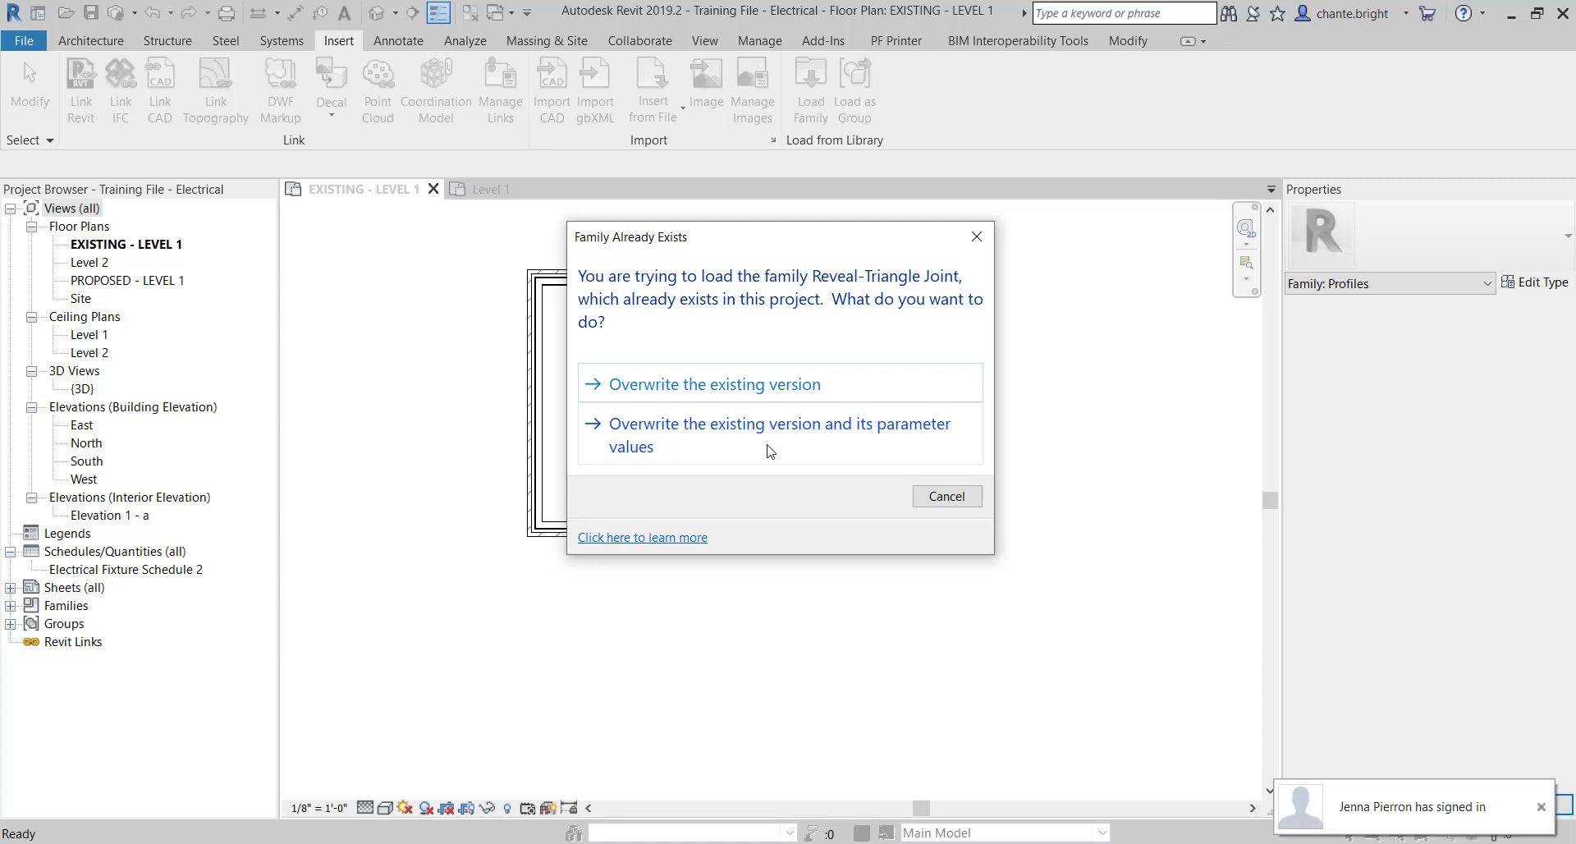
{"action": "left_click", "coordinate": [770, 450]}
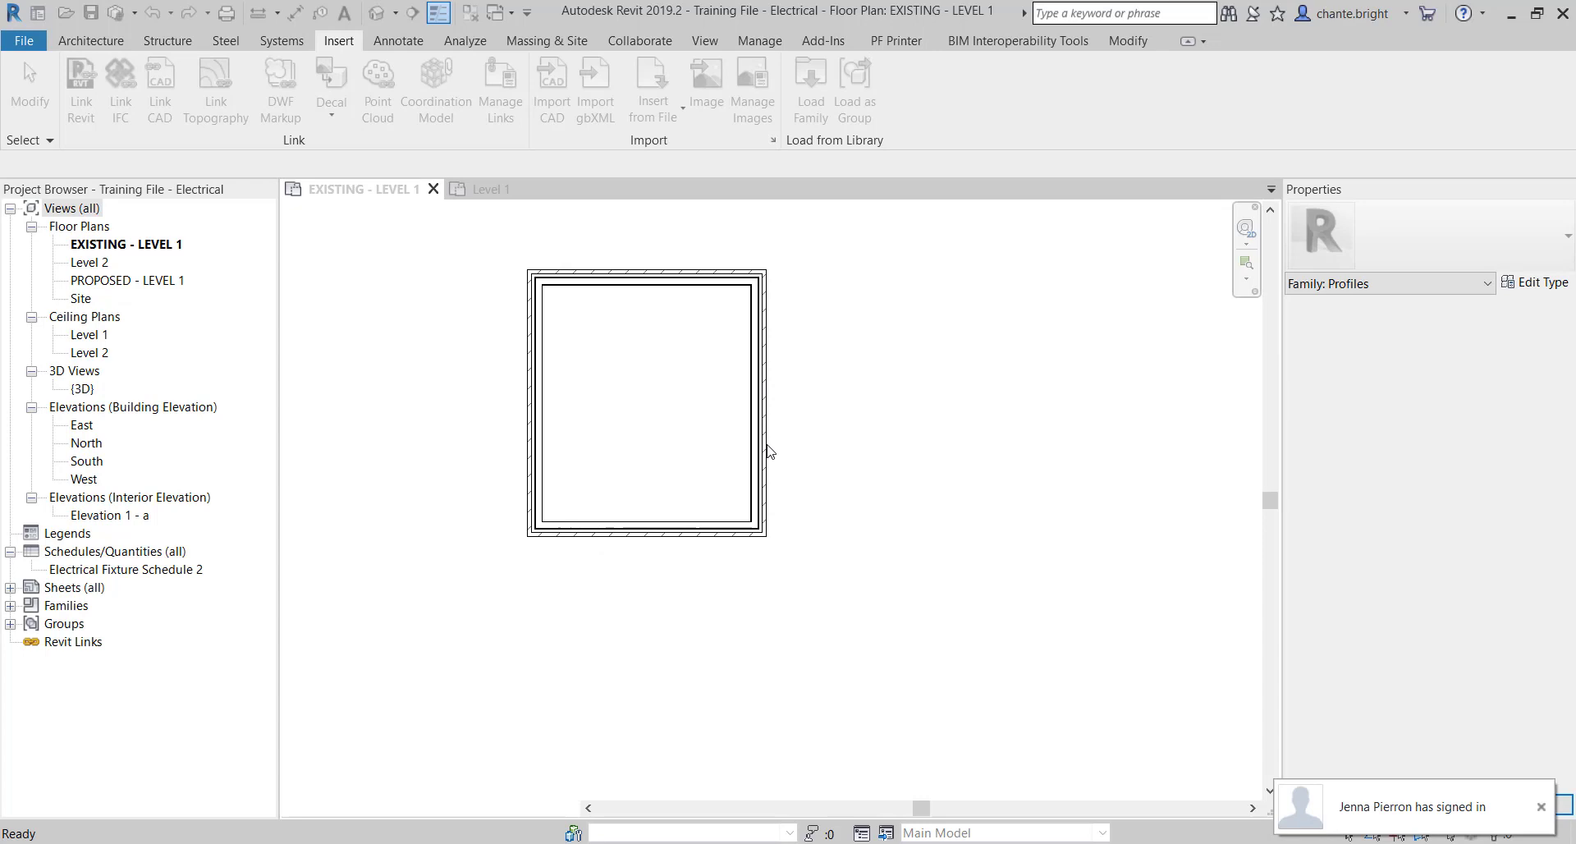